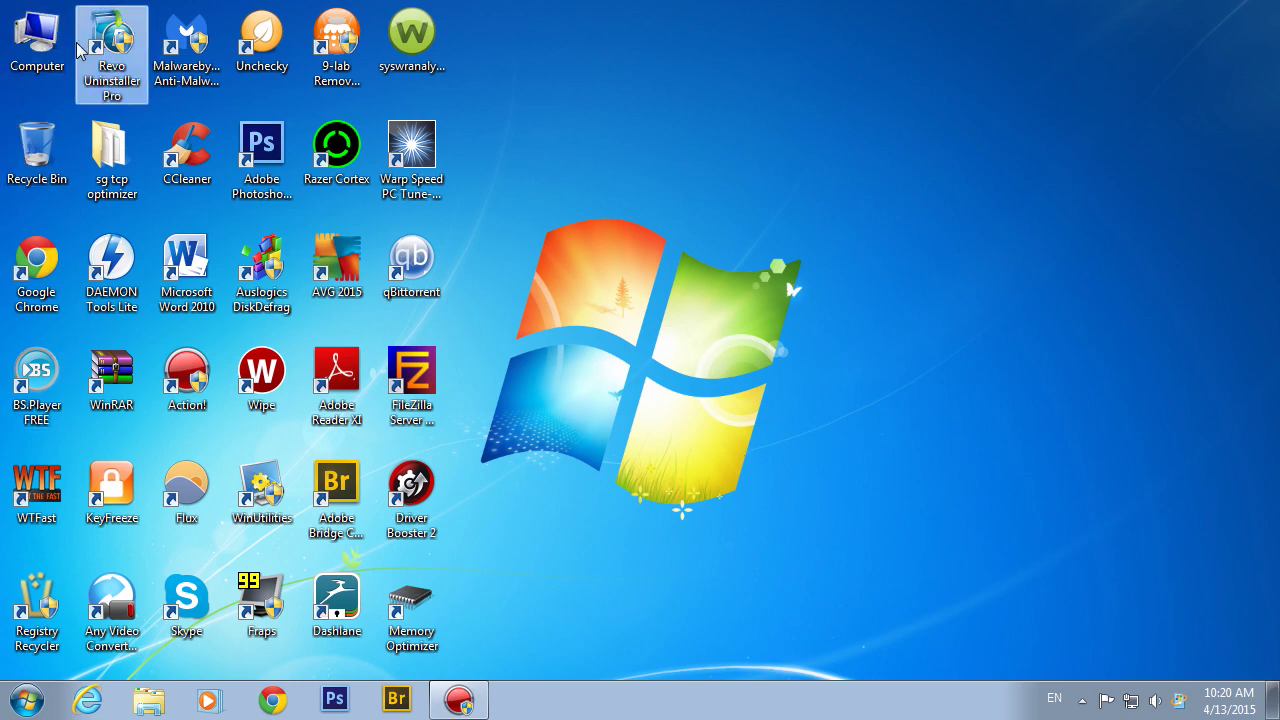
- Look through the Program Files folder on Local Disk (C:), and view the drives listed in Computer
{"action": "double_click", "coordinate": [37, 40]}
{"action": "double_click", "coordinate": [348, 168]}
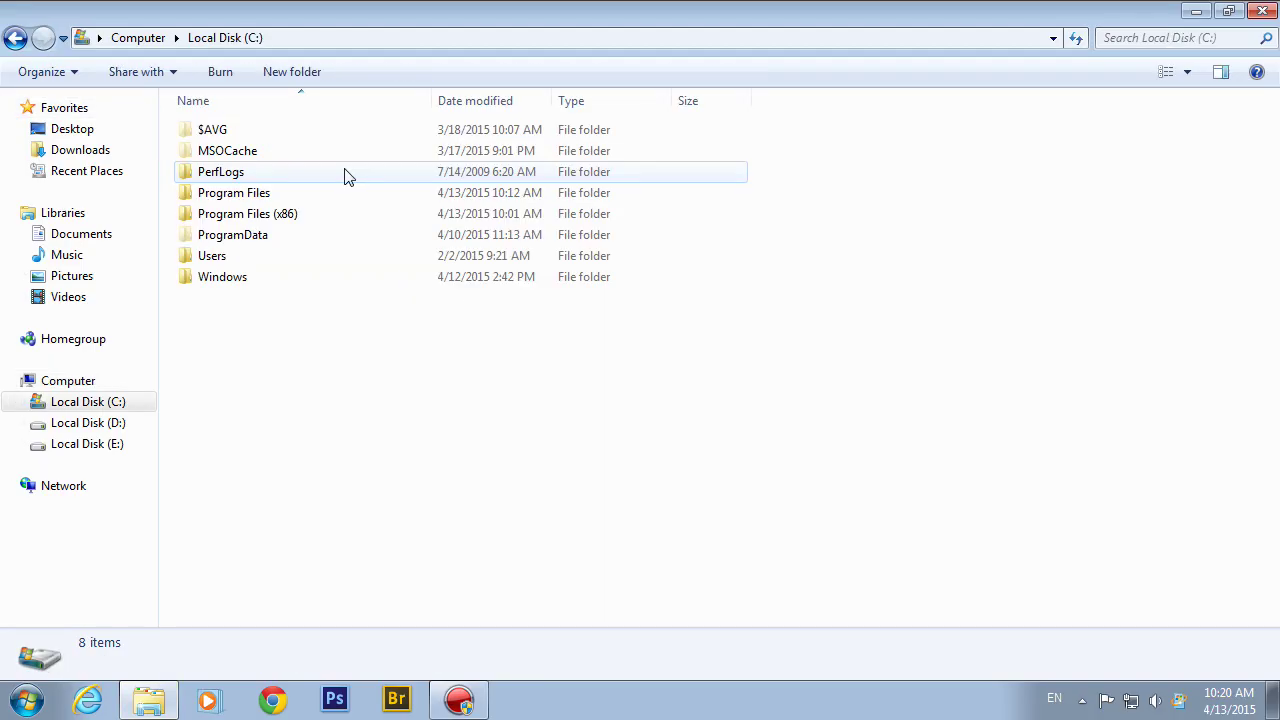
{"action": "double_click", "coordinate": [314, 192]}
{"action": "left_click", "coordinate": [1262, 10]}
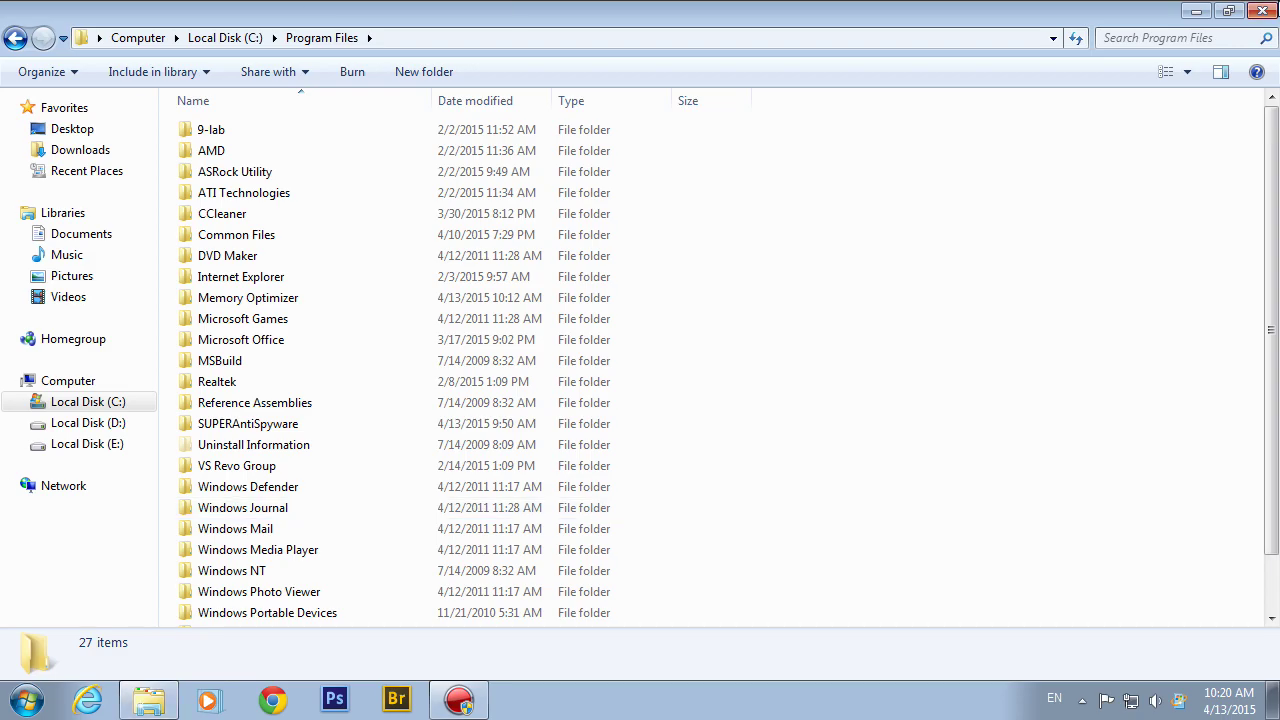
{"action": "double_click", "coordinate": [28, 34]}
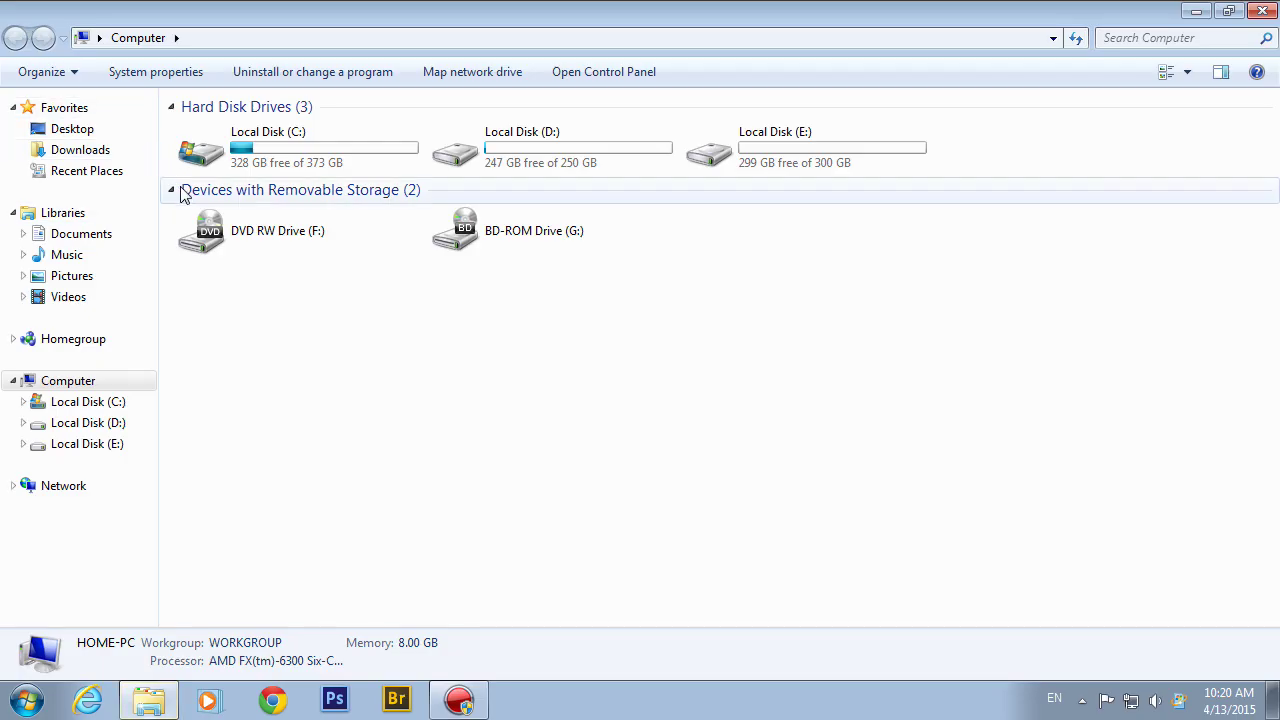
{"action": "left_click", "coordinate": [1262, 10]}
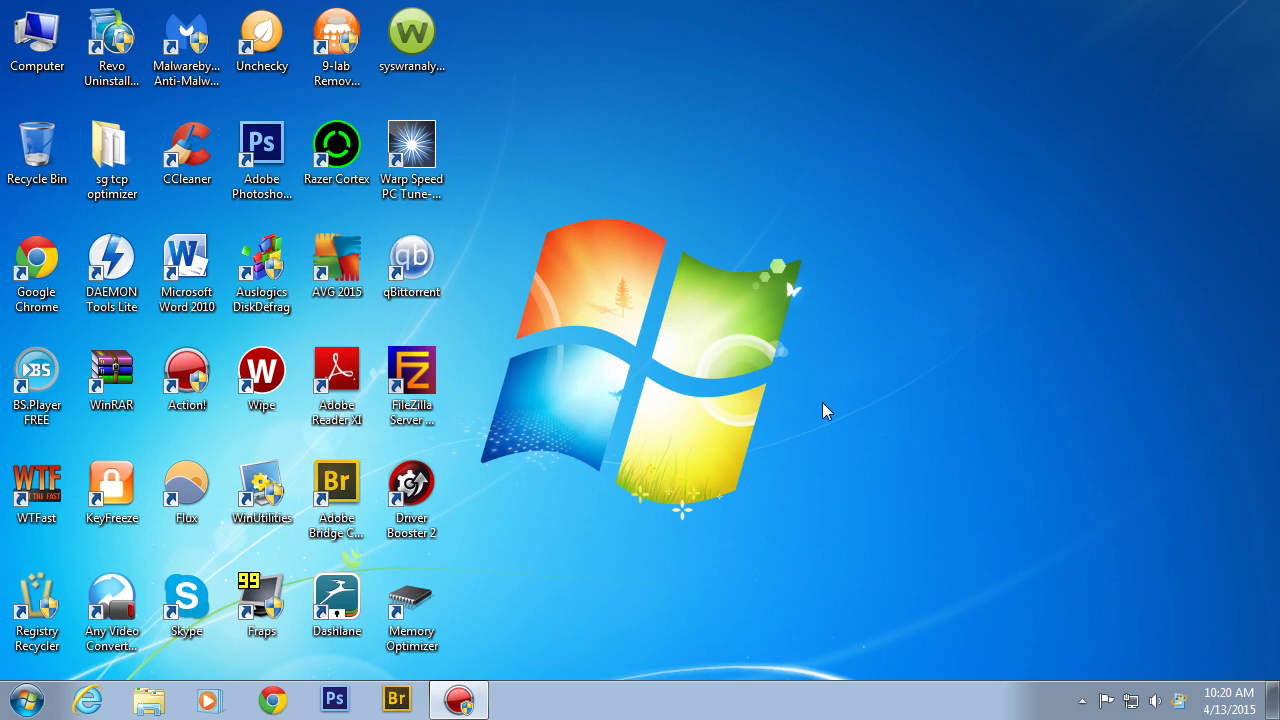
{"action": "left_click", "coordinate": [86, 702]}
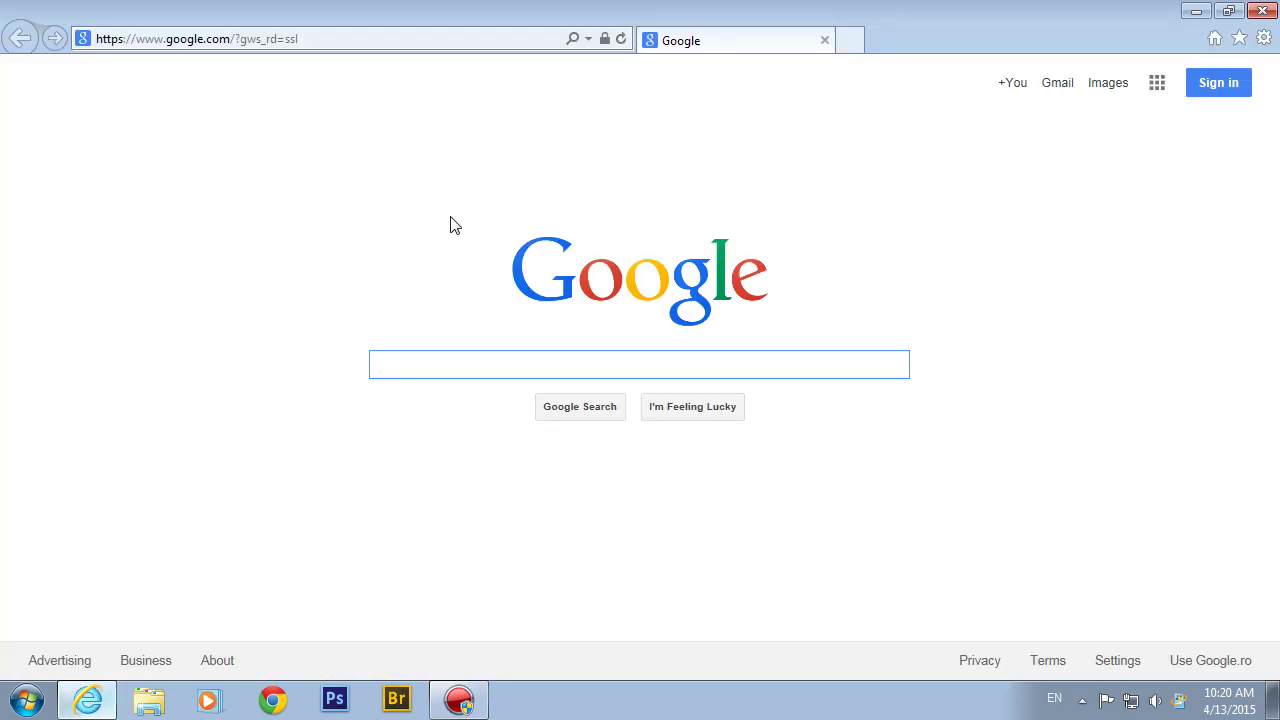
{"action": "left_click", "coordinate": [372, 37]}
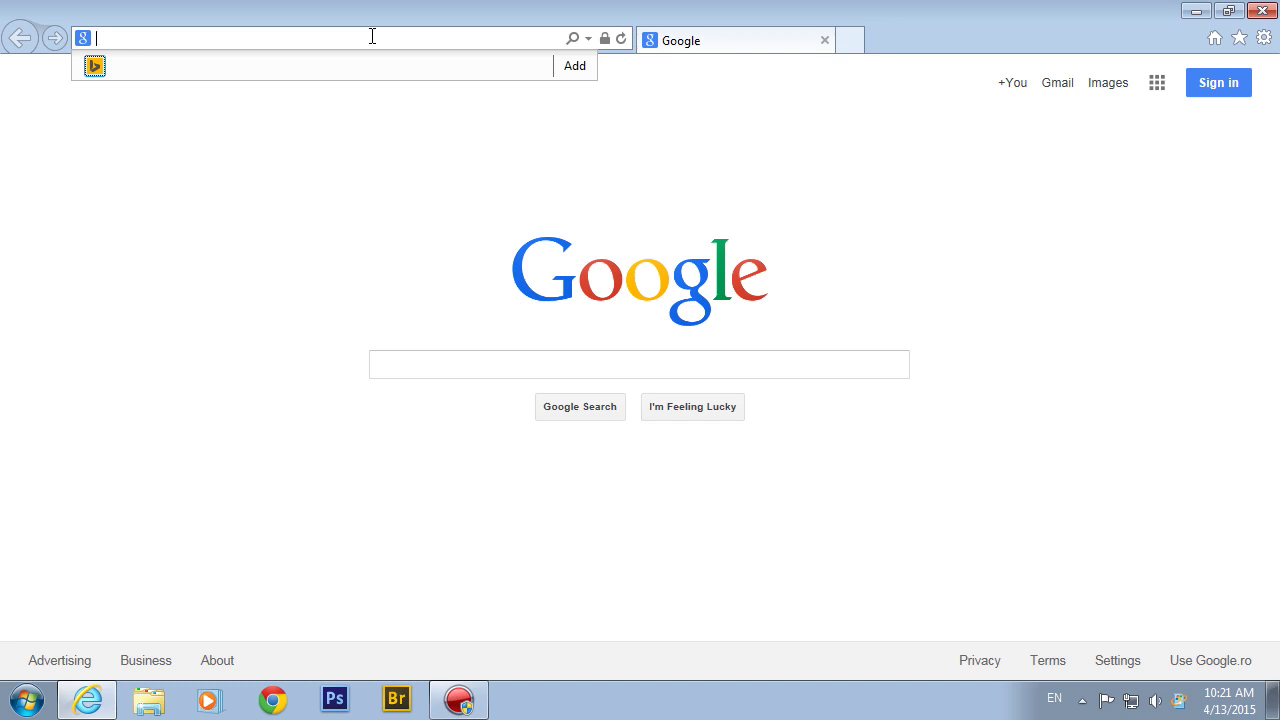
{"action": "type", "text": "ww"}
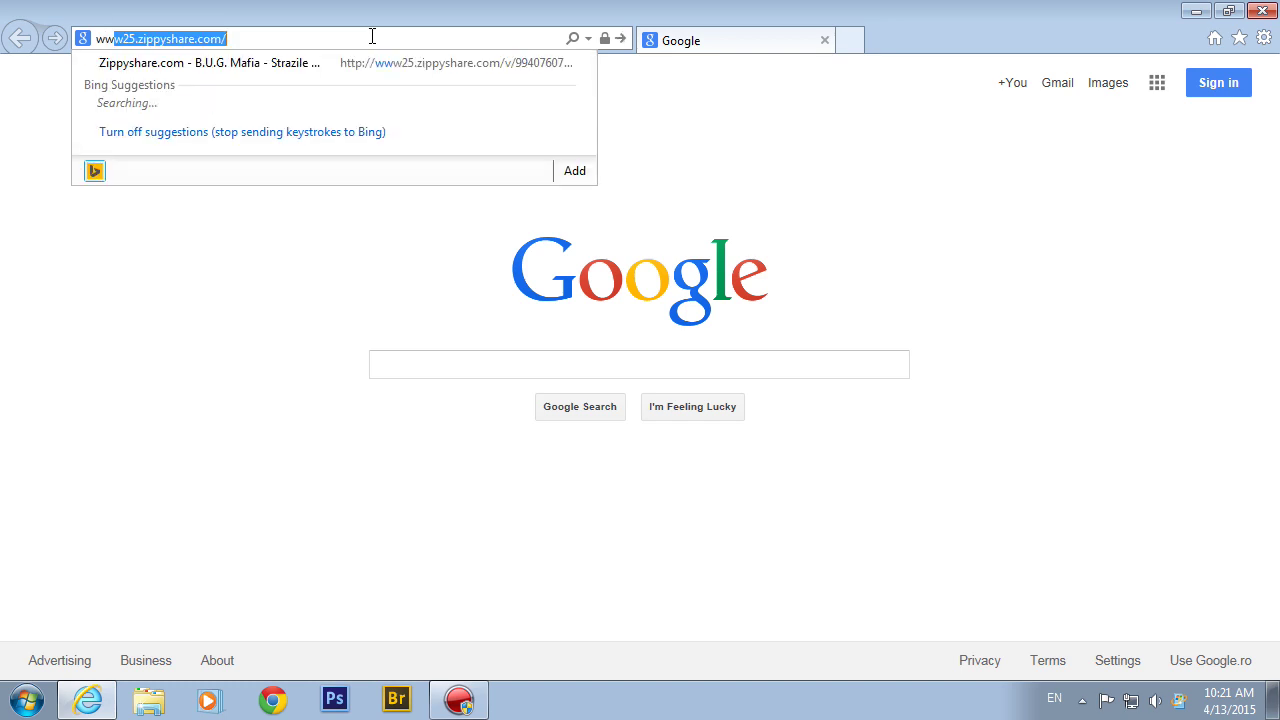
{"action": "type", "text": "w.softpedia"}
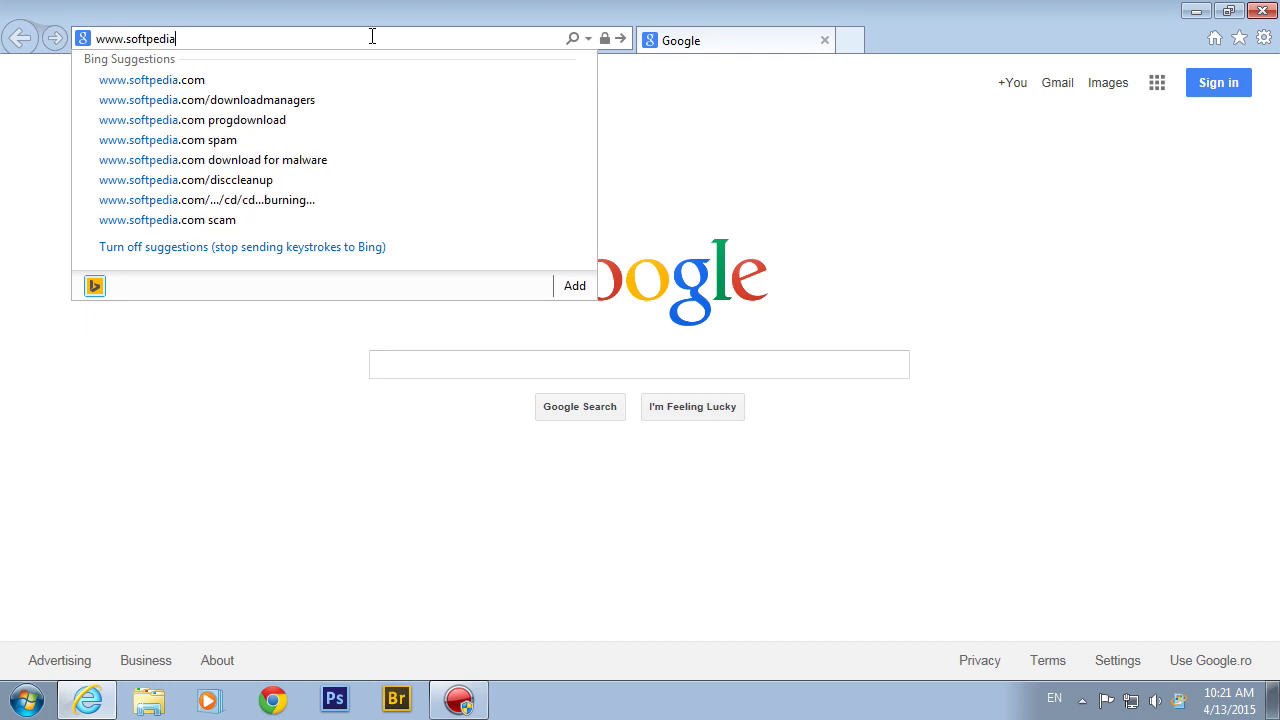
{"action": "type", "text": ".co"}
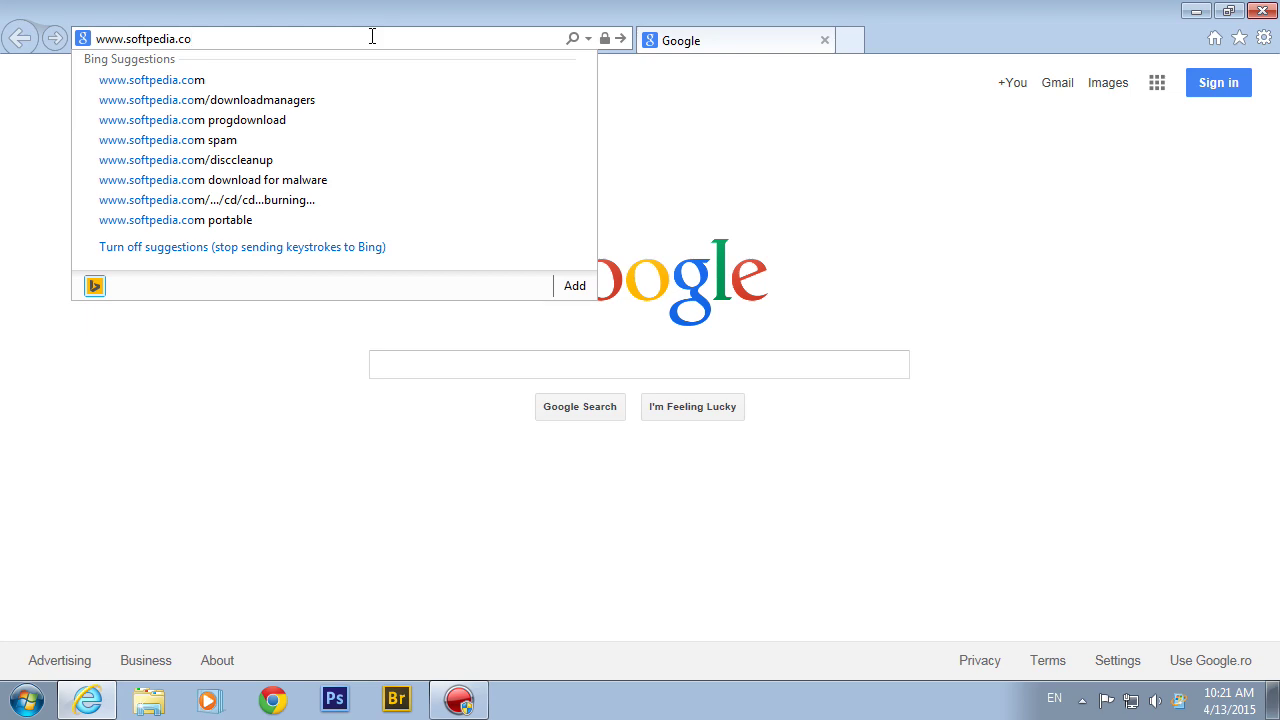
{"action": "type", "text": "m/get"}
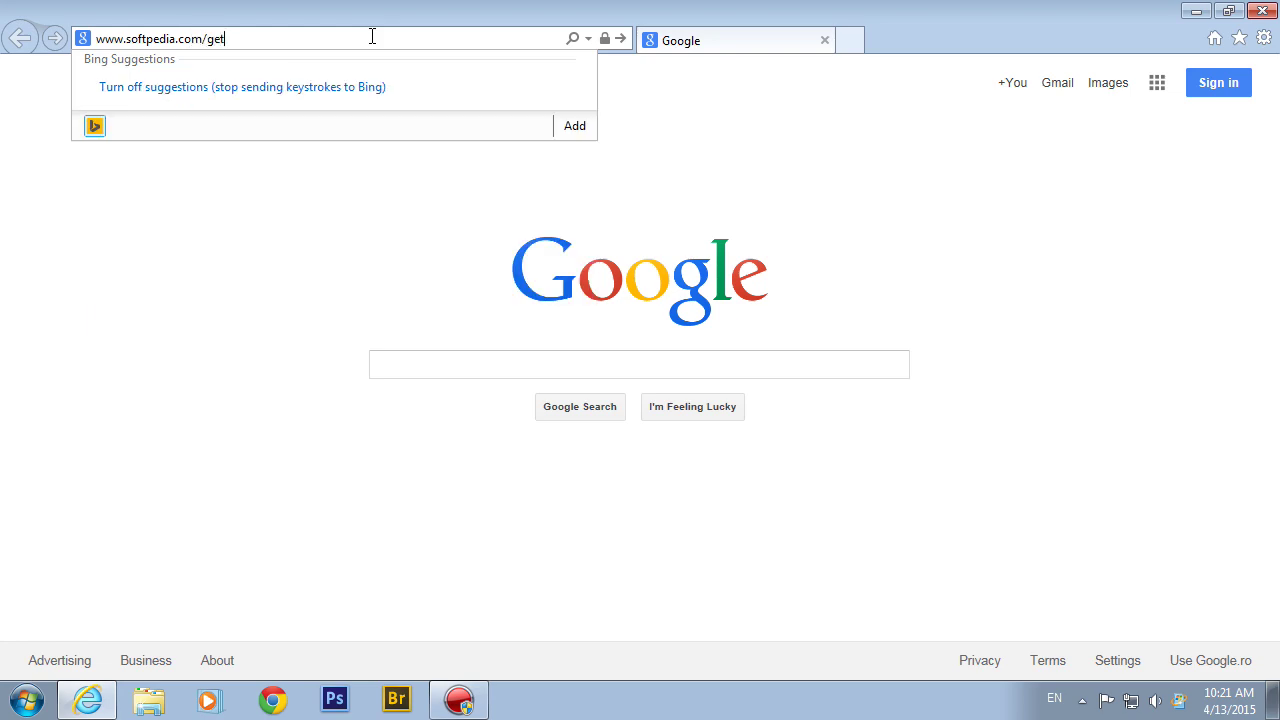
{"action": "type", "text": "/Syste"}
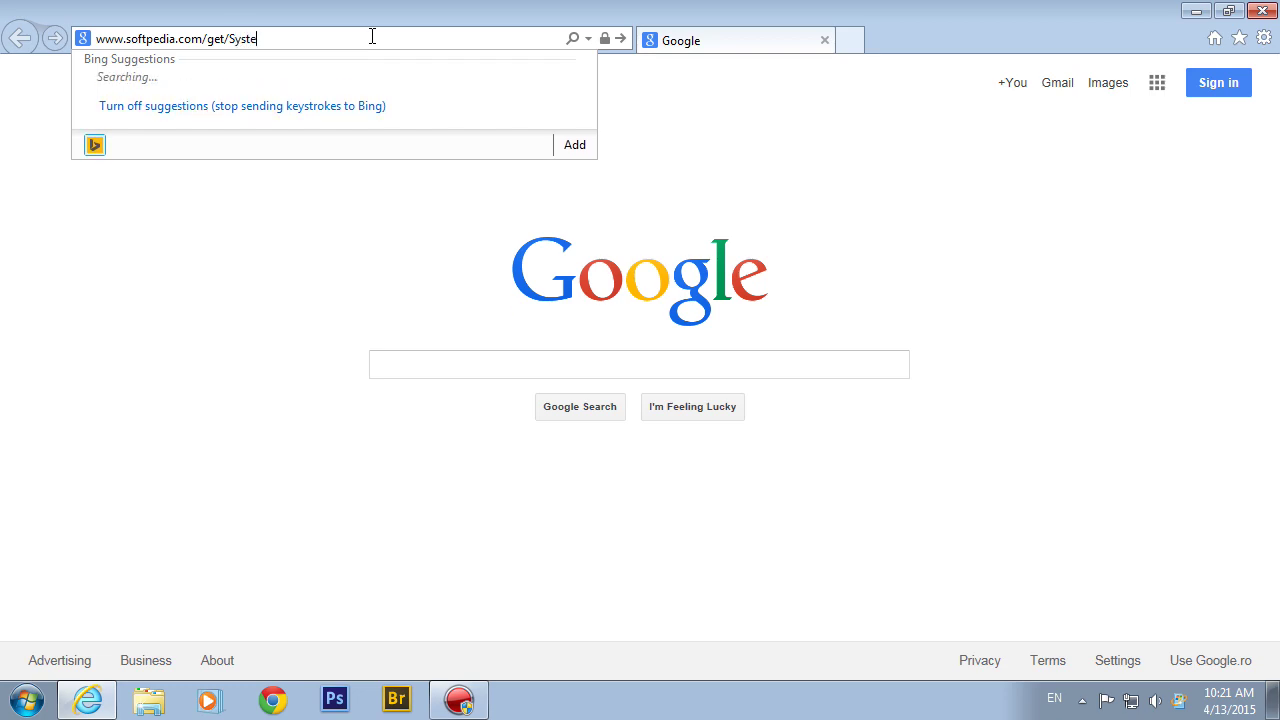
{"action": "type", "text": "m/"}
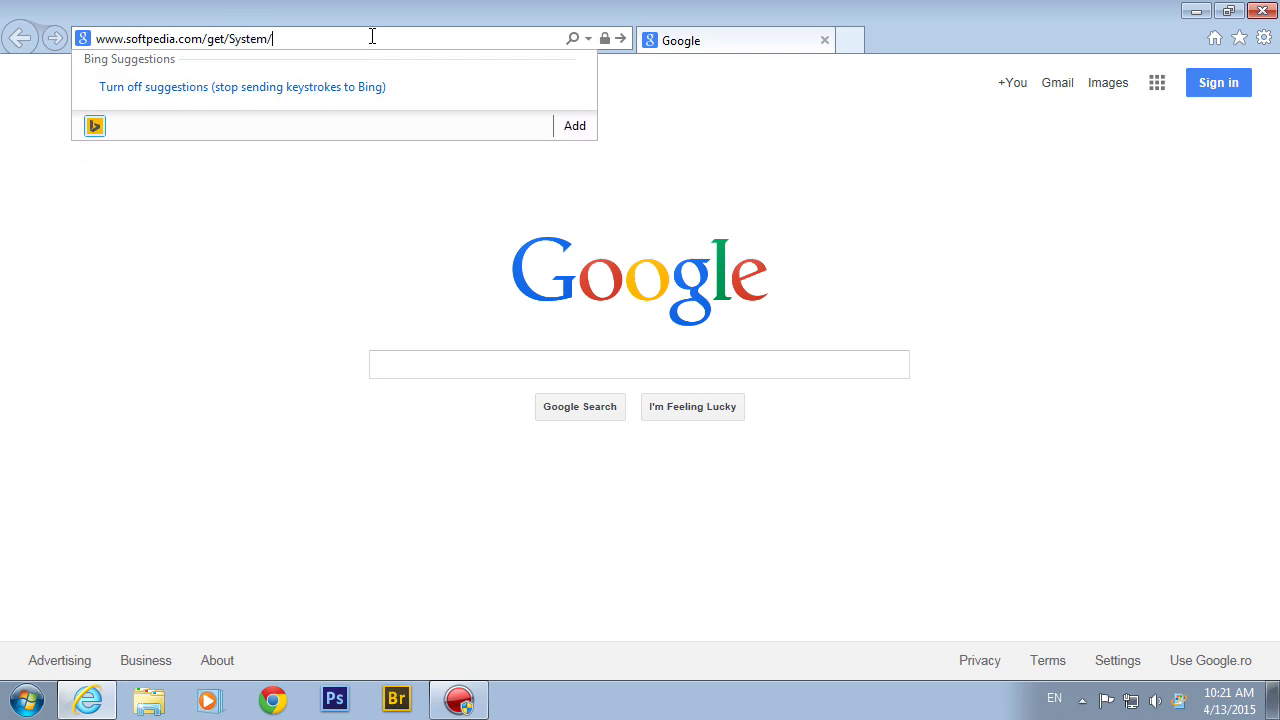
{"action": "type", "text": "File-Ma"}
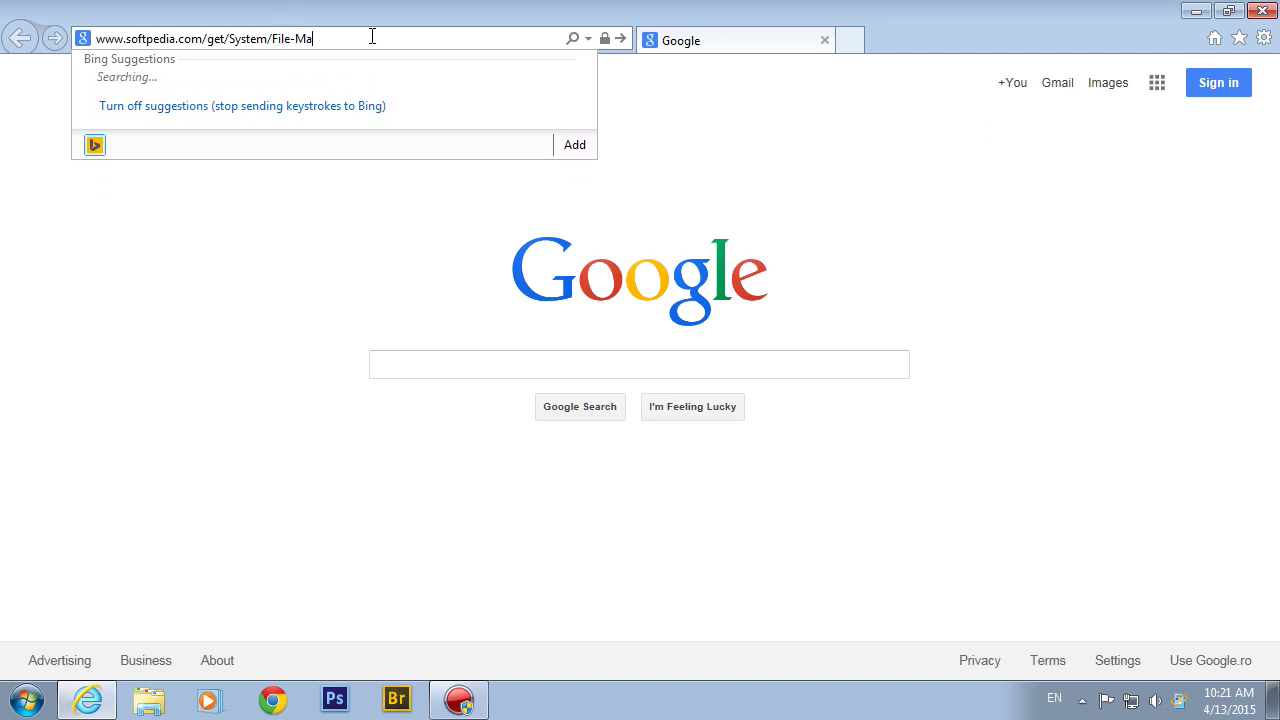
{"action": "type", "text": "nagement/"}
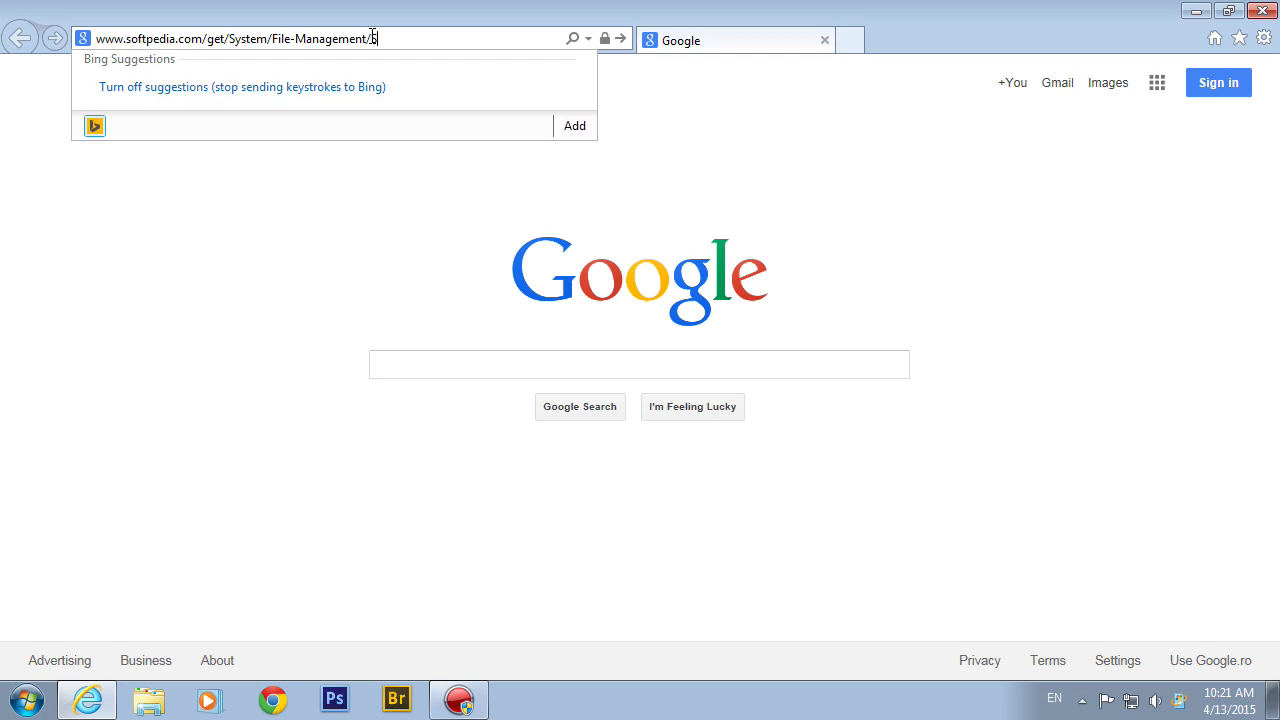
{"action": "type", "text": "SymMover.shtml"}
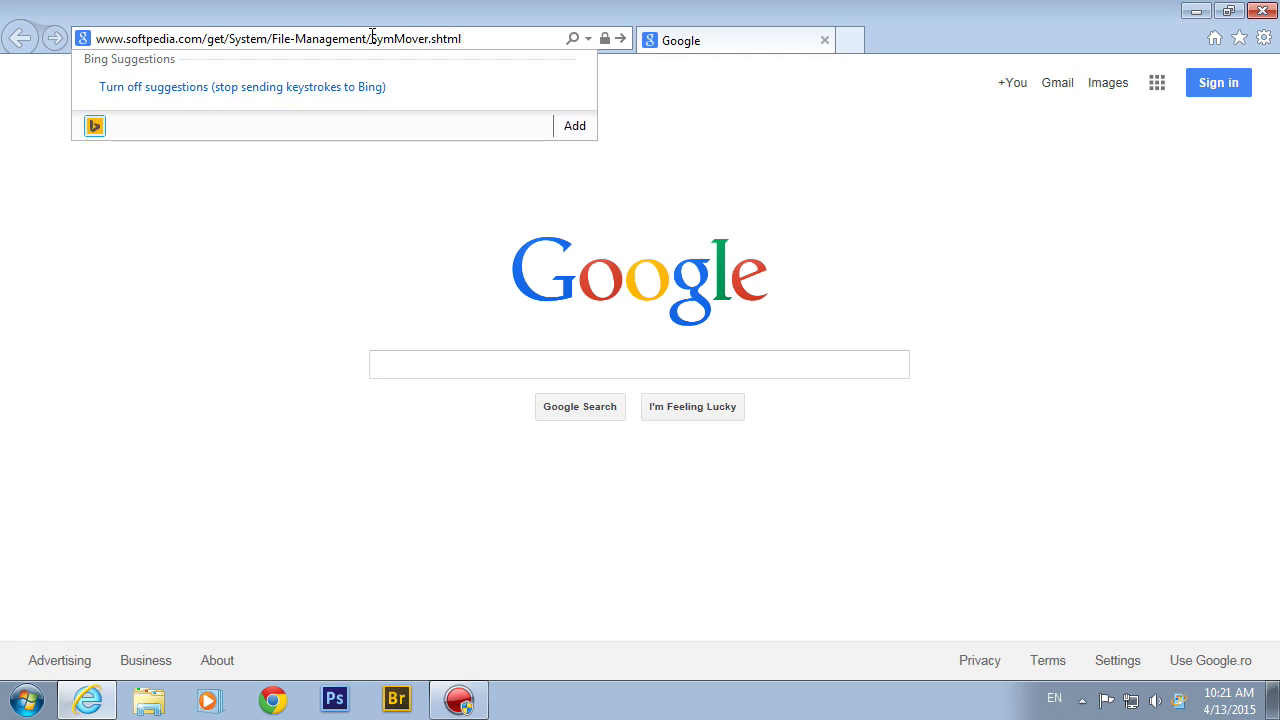
{"action": "key", "text": "Return"}
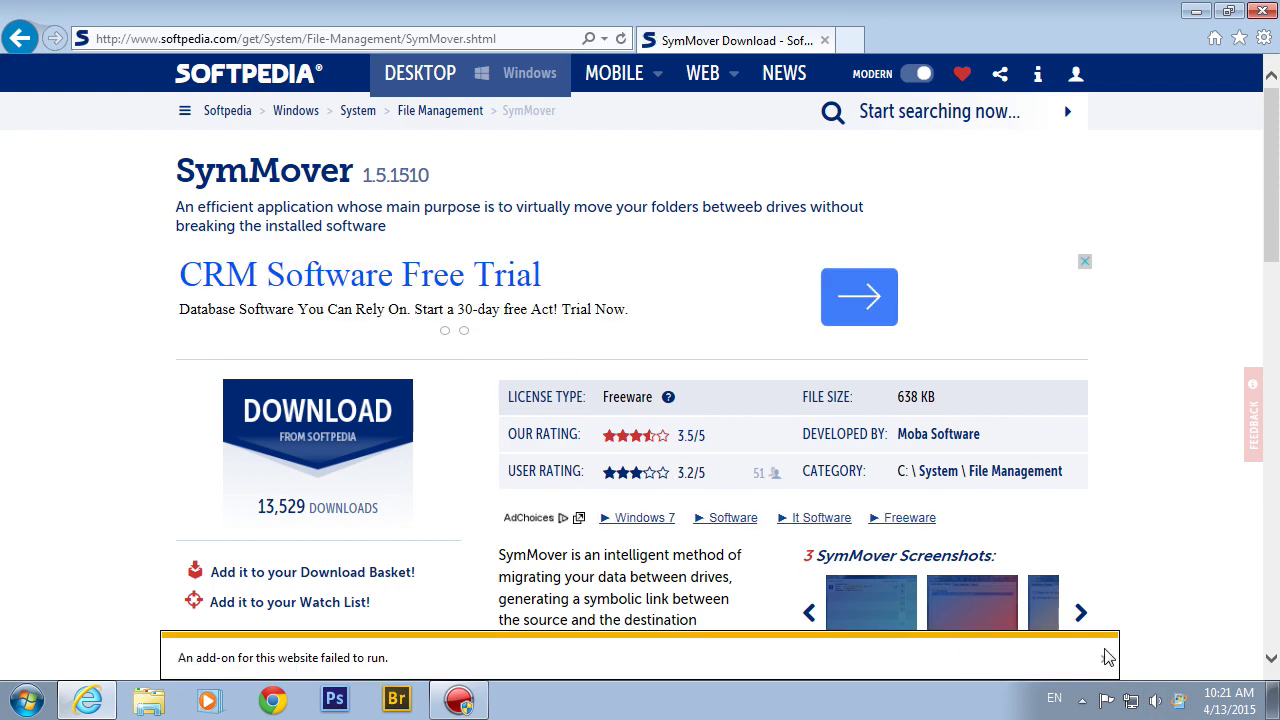
- Dismiss the add-on notification and download the SymMover installer from Softpedia, saving it to the desktop as Setup1510
{"action": "left_click", "coordinate": [1108, 657]}
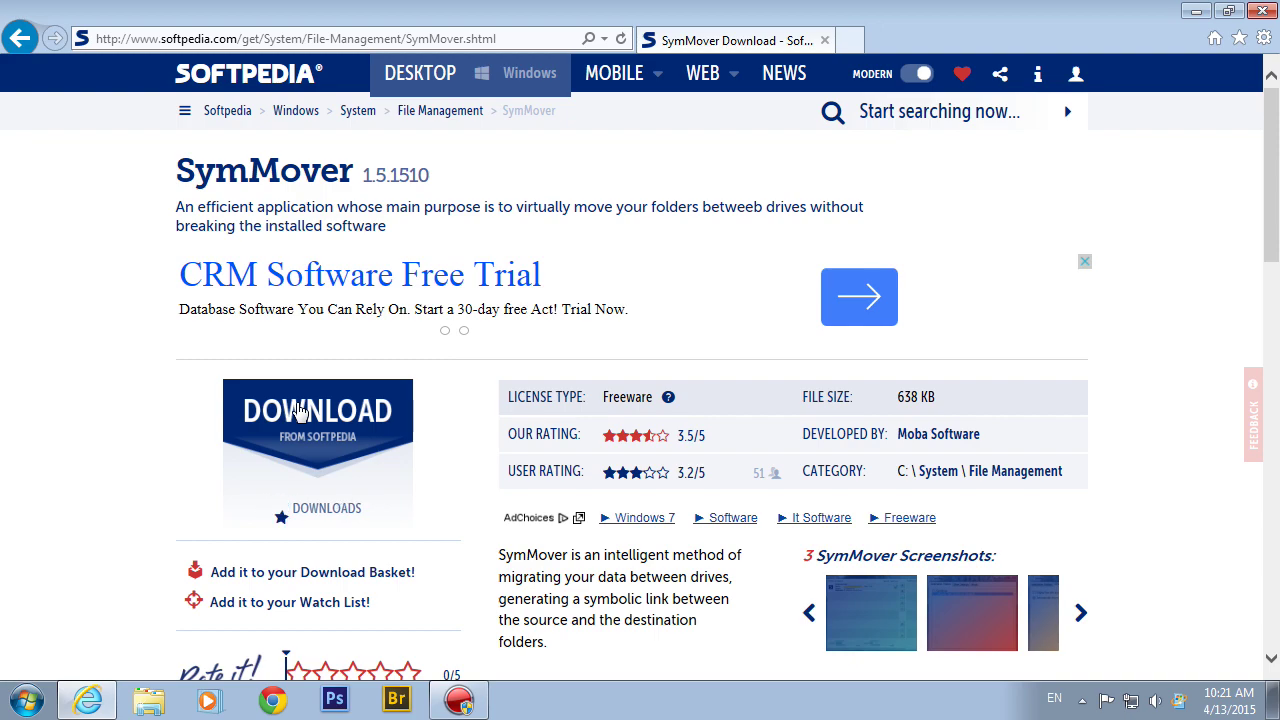
{"action": "left_click", "coordinate": [300, 410]}
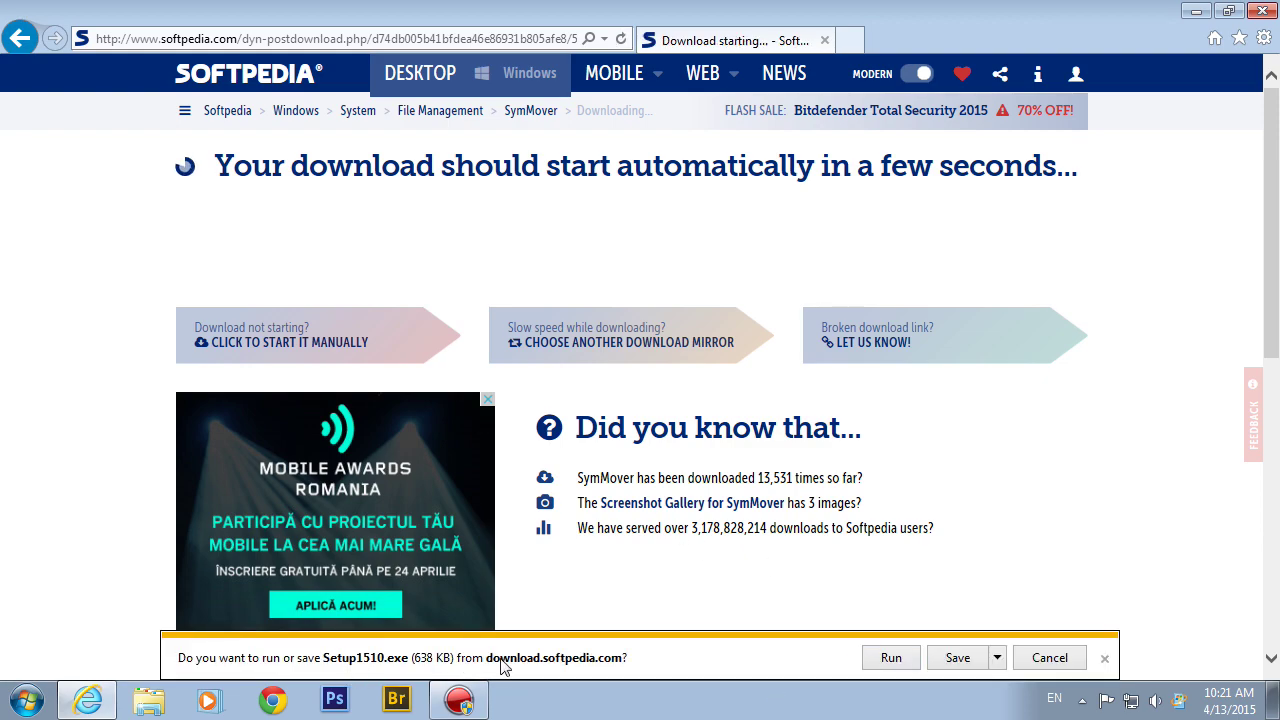
{"action": "left_click", "coordinate": [998, 660]}
{"action": "left_click", "coordinate": [1085, 630]}
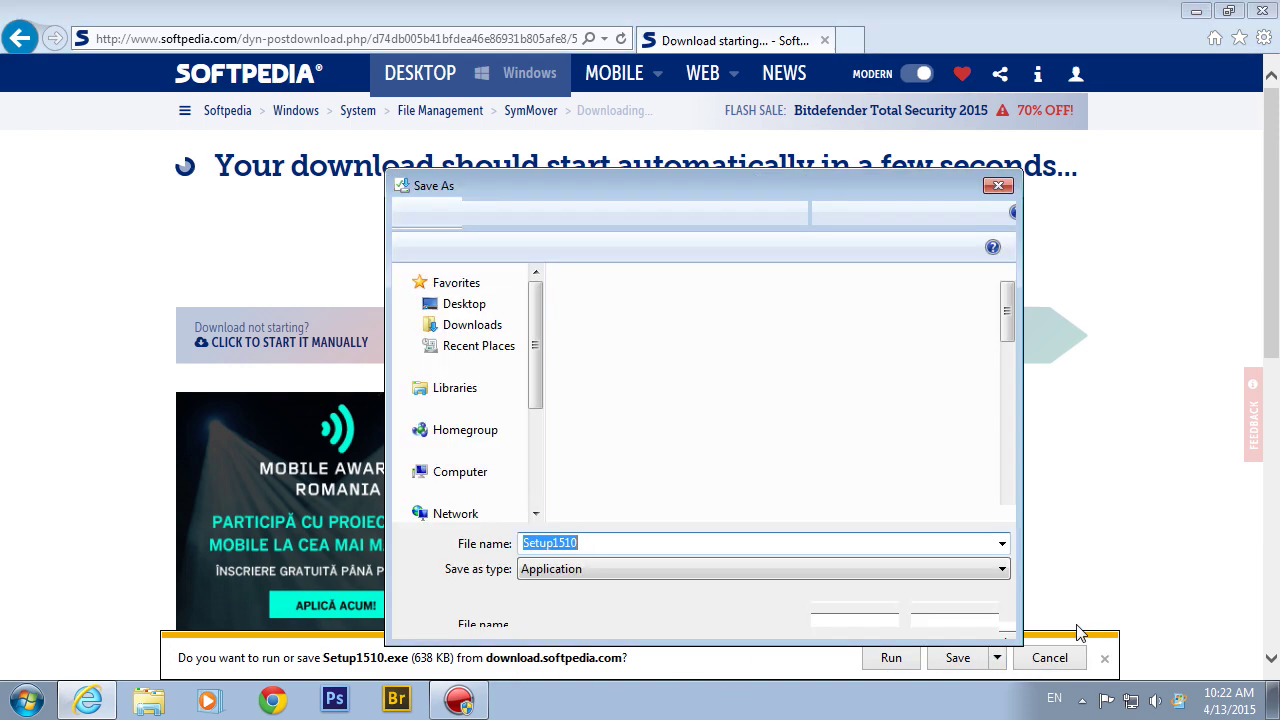
{"action": "left_click", "coordinate": [818, 618]}
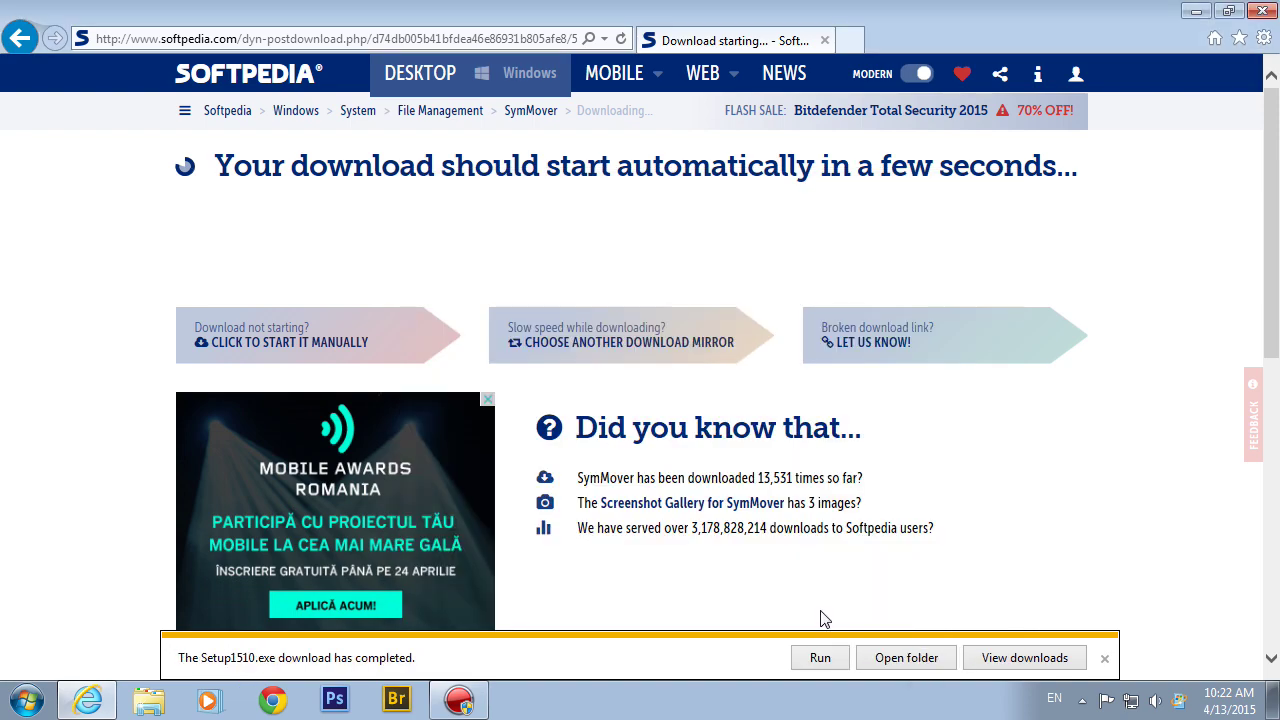
- Show and refresh the desktop, and launch Setup1510 with permission to make changes to the computer
{"action": "key", "text": "super+d"}
{"action": "right_click", "coordinate": [1032, 362]}
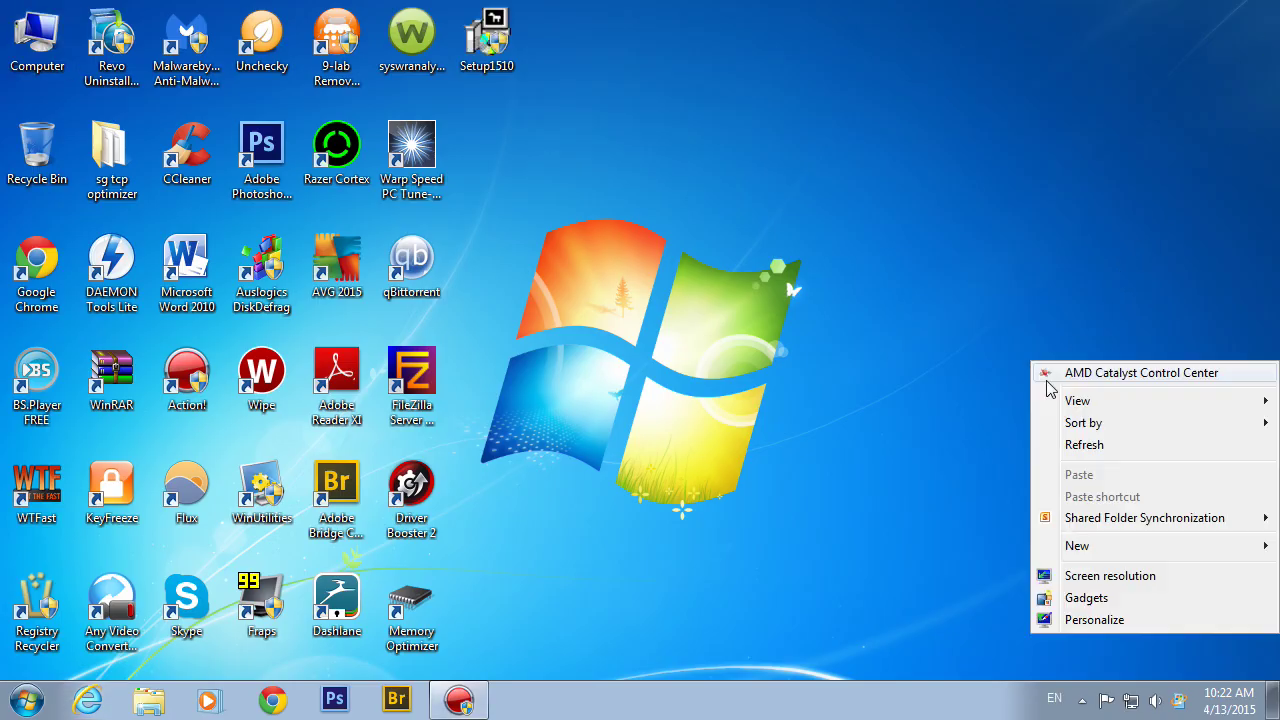
{"action": "left_click", "coordinate": [1084, 445]}
{"action": "double_click", "coordinate": [487, 40]}
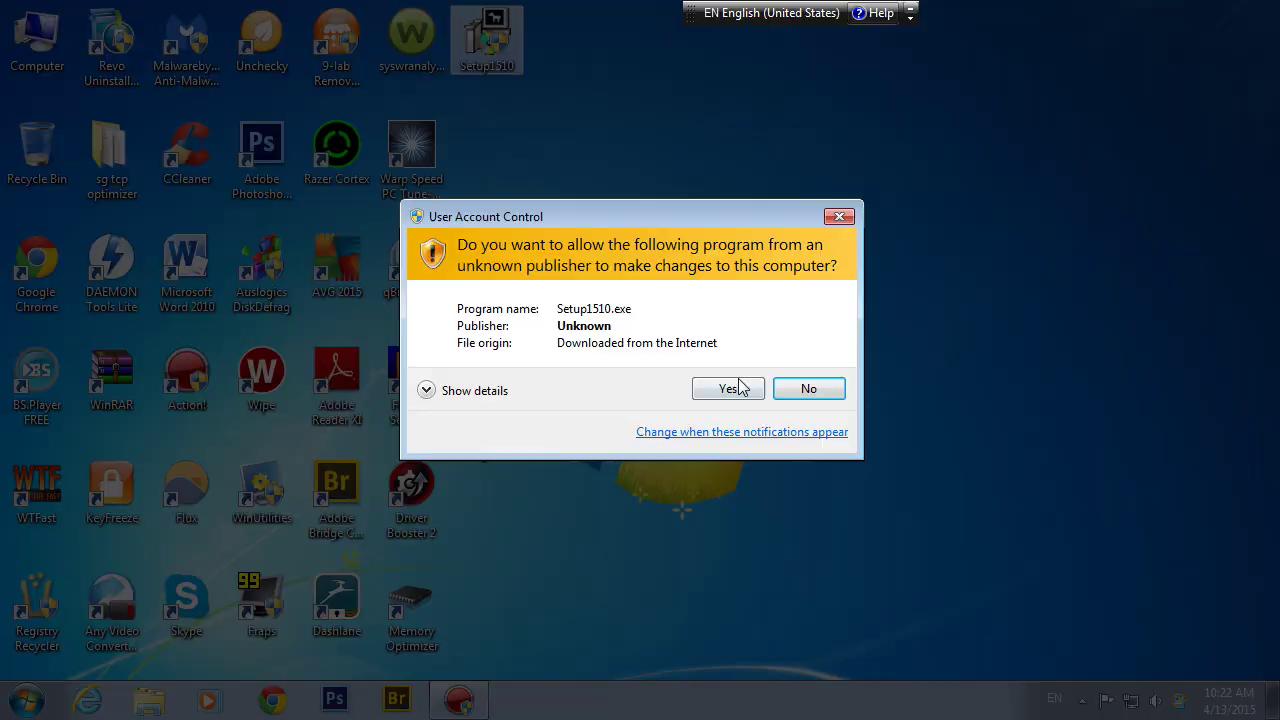
{"action": "left_click", "coordinate": [738, 380]}
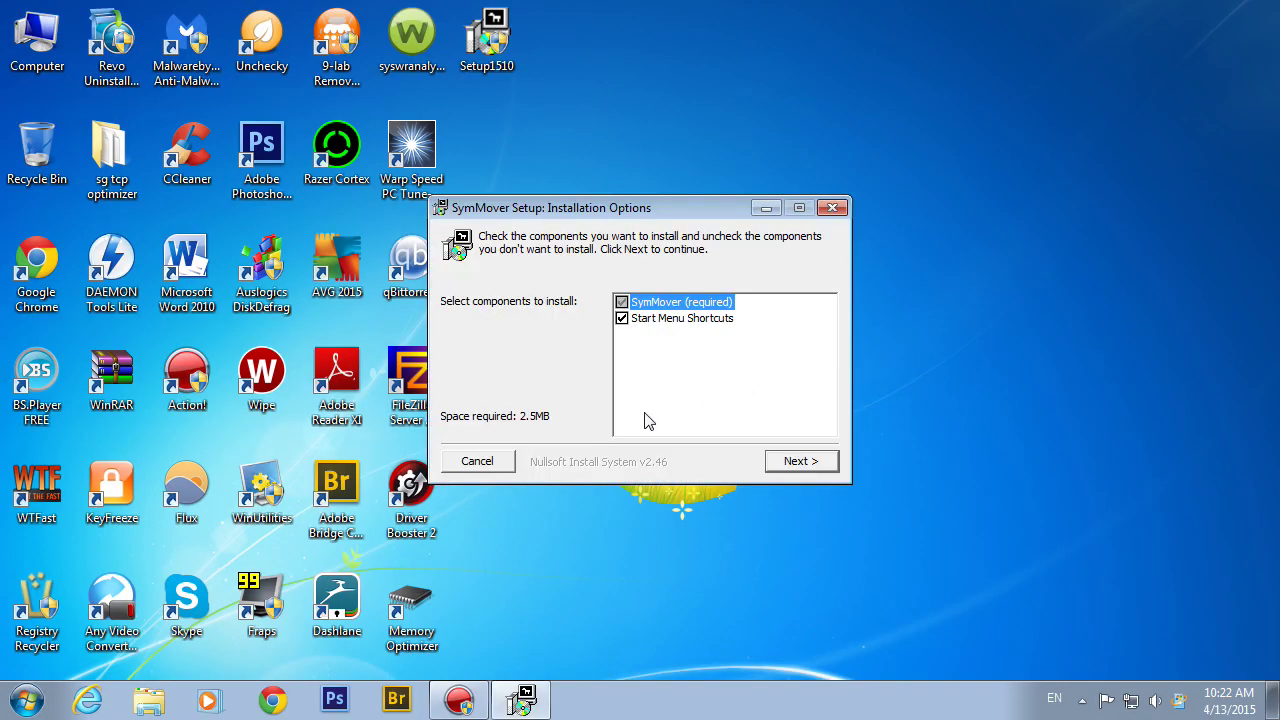
- Install SymMover with Start Menu Shortcuts into C:\Program Files (x86)\SymMover and close the setup
{"action": "left_click", "coordinate": [816, 462]}
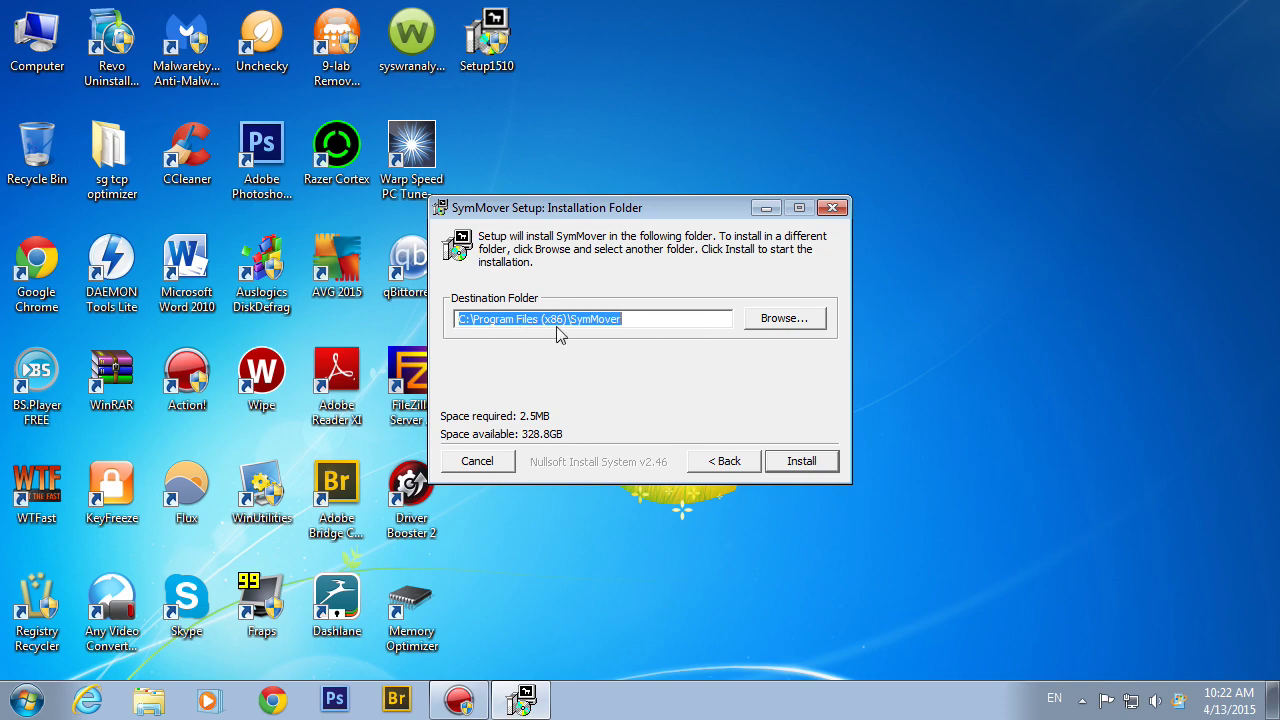
{"action": "left_click", "coordinate": [802, 462]}
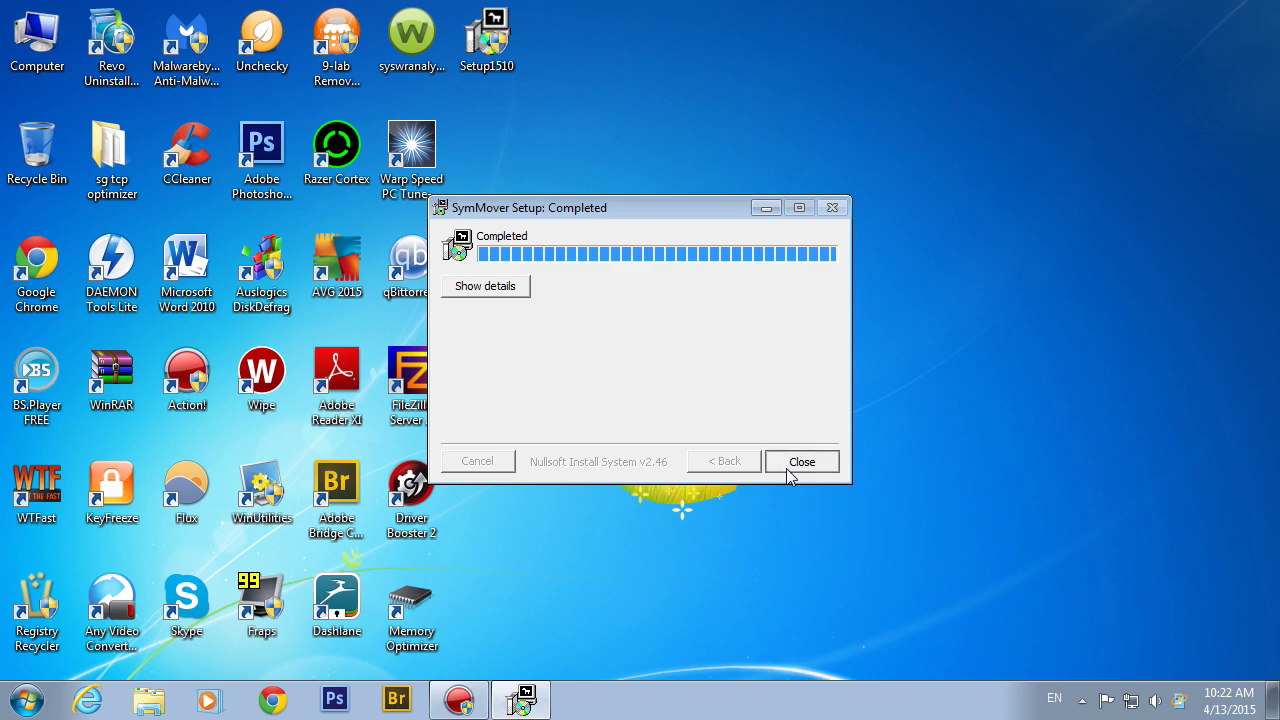
{"action": "left_click", "coordinate": [788, 466]}
- Create a desktop shortcut for SymMover from its entry in the installed programs list
{"action": "key", "text": "super"}
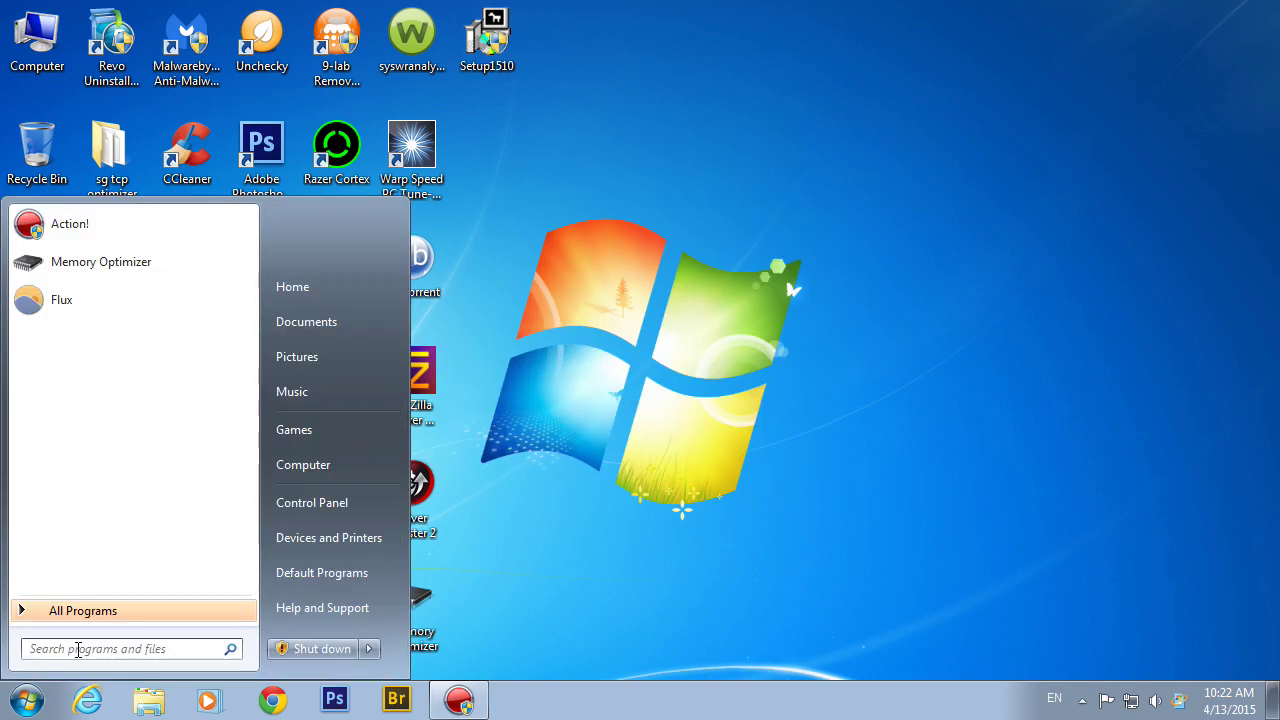
{"action": "left_click", "coordinate": [90, 611]}
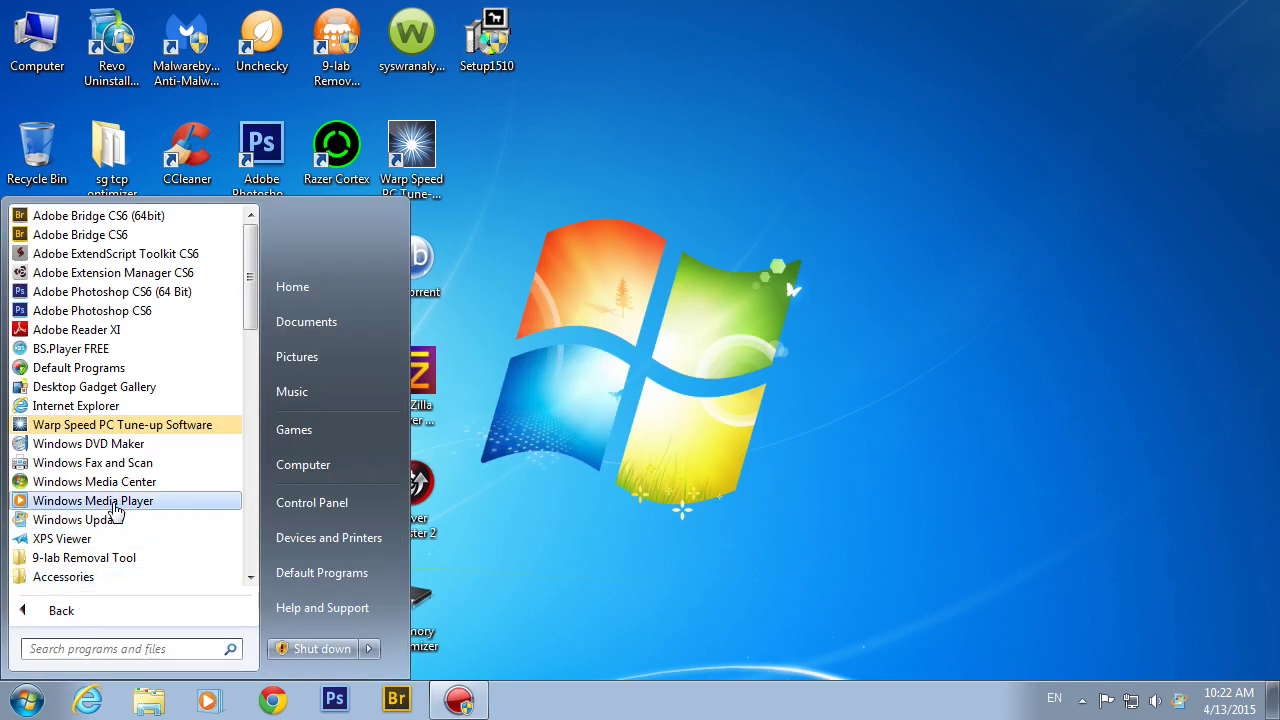
{"action": "scroll", "coordinate": [114, 514], "scroll_direction": "down", "scroll_amount": 12}
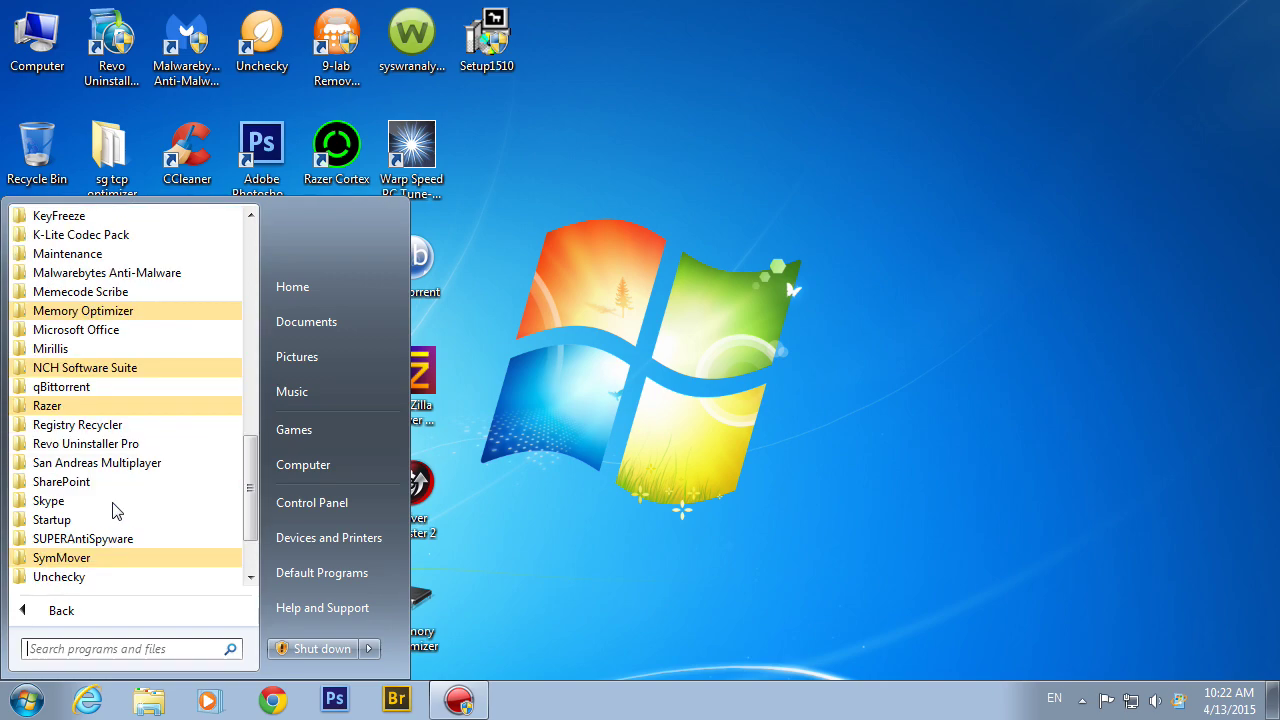
{"action": "left_click", "coordinate": [72, 557]}
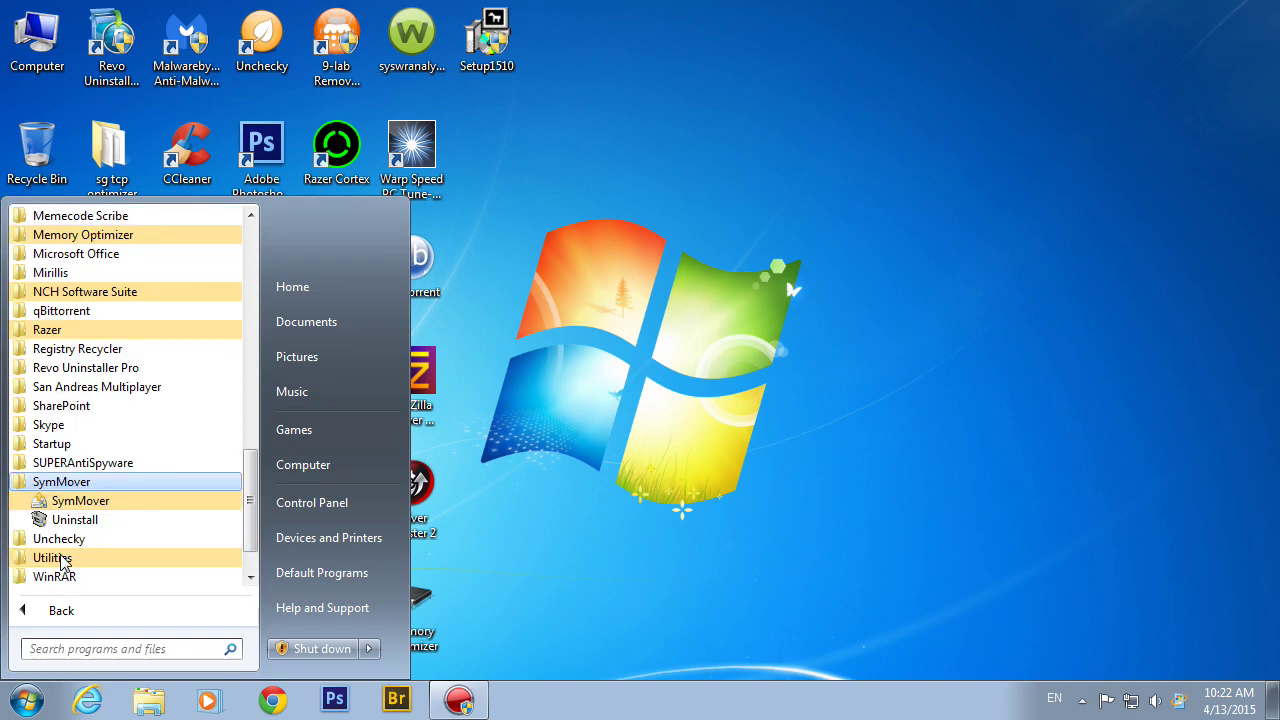
{"action": "right_click", "coordinate": [87, 506]}
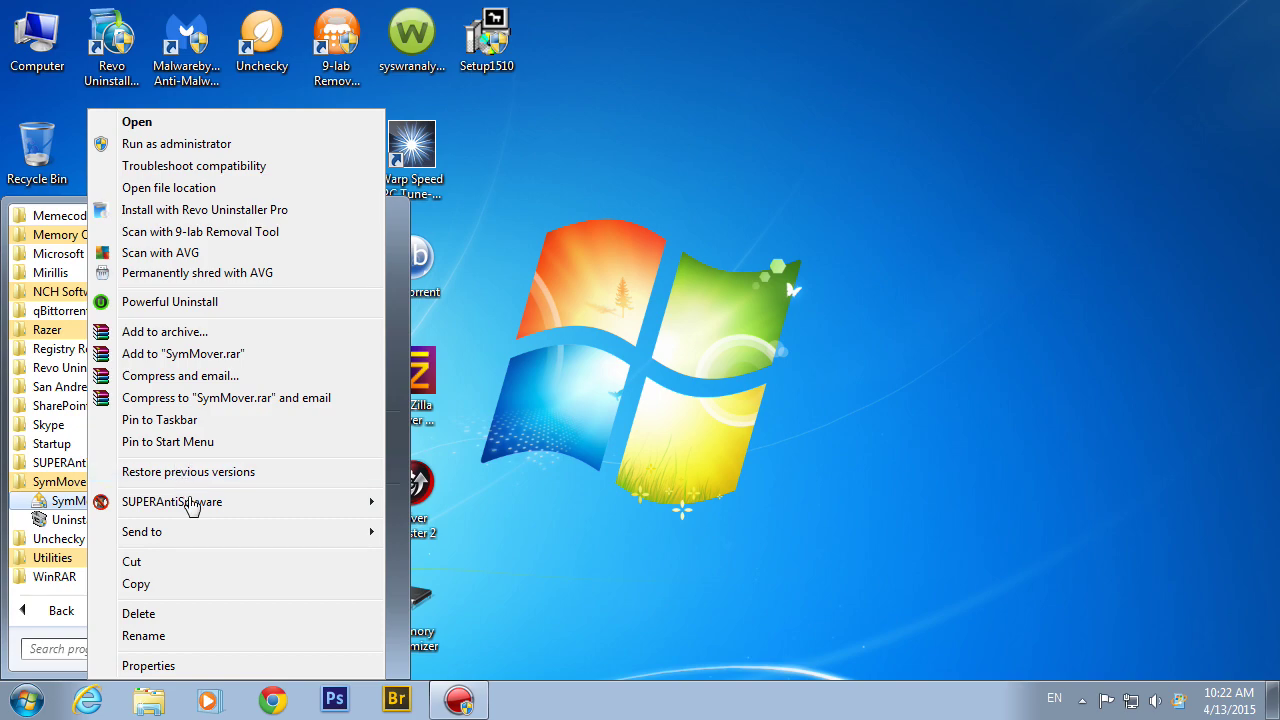
{"action": "mouse_move", "coordinate": [279, 527]}
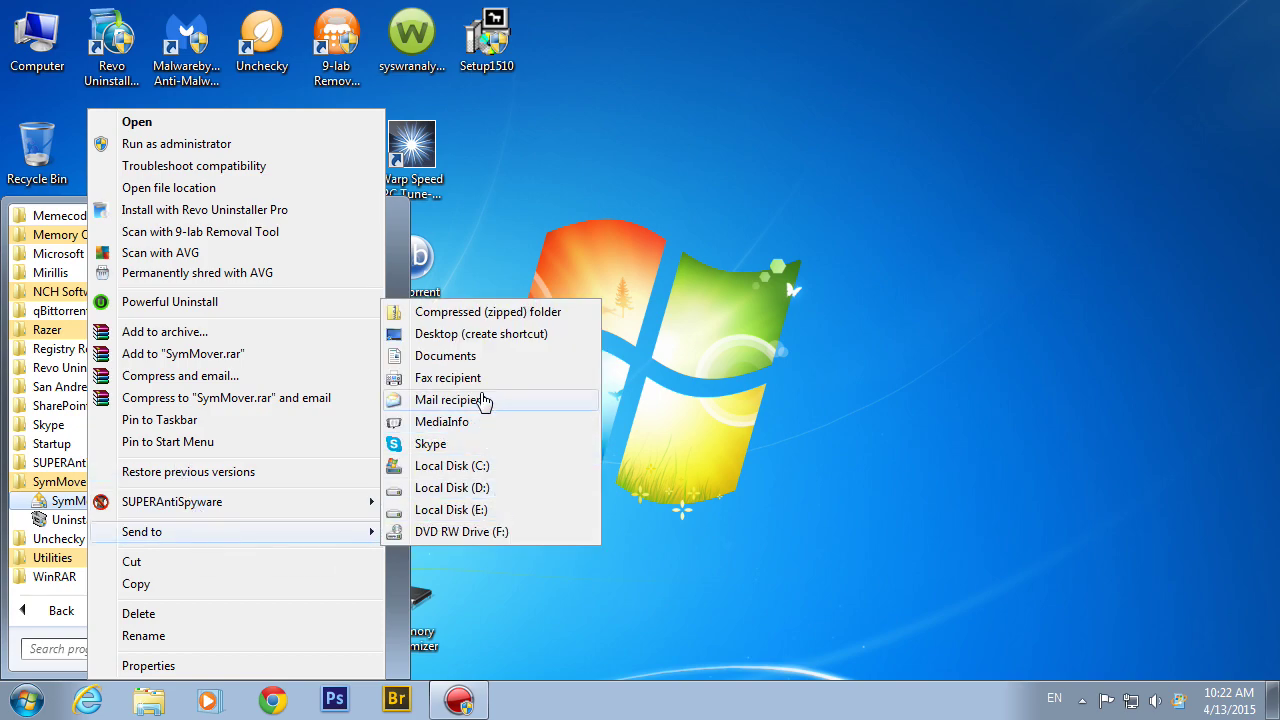
{"action": "left_click", "coordinate": [480, 338]}
{"action": "left_click", "coordinate": [732, 388]}
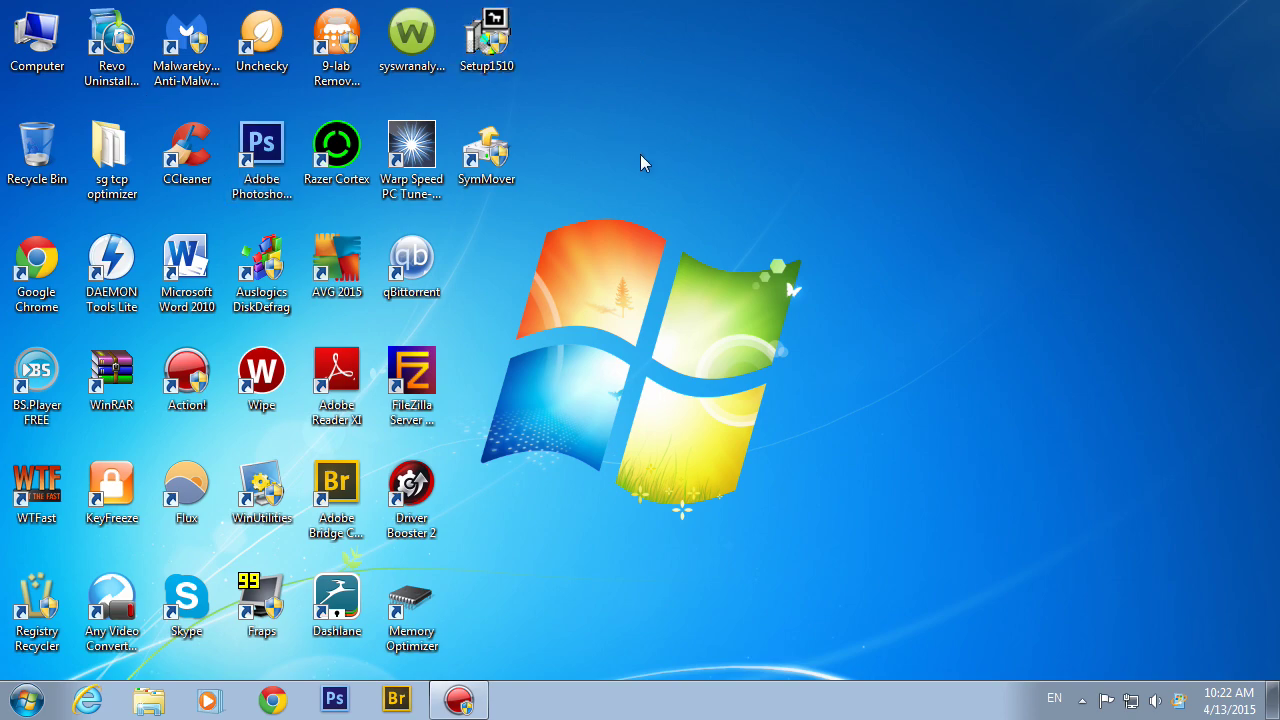
- Launch SymMover from its desktop shortcut, allow it to make changes to the computer, and accept the Terms of Use
{"action": "double_click", "coordinate": [486, 152]}
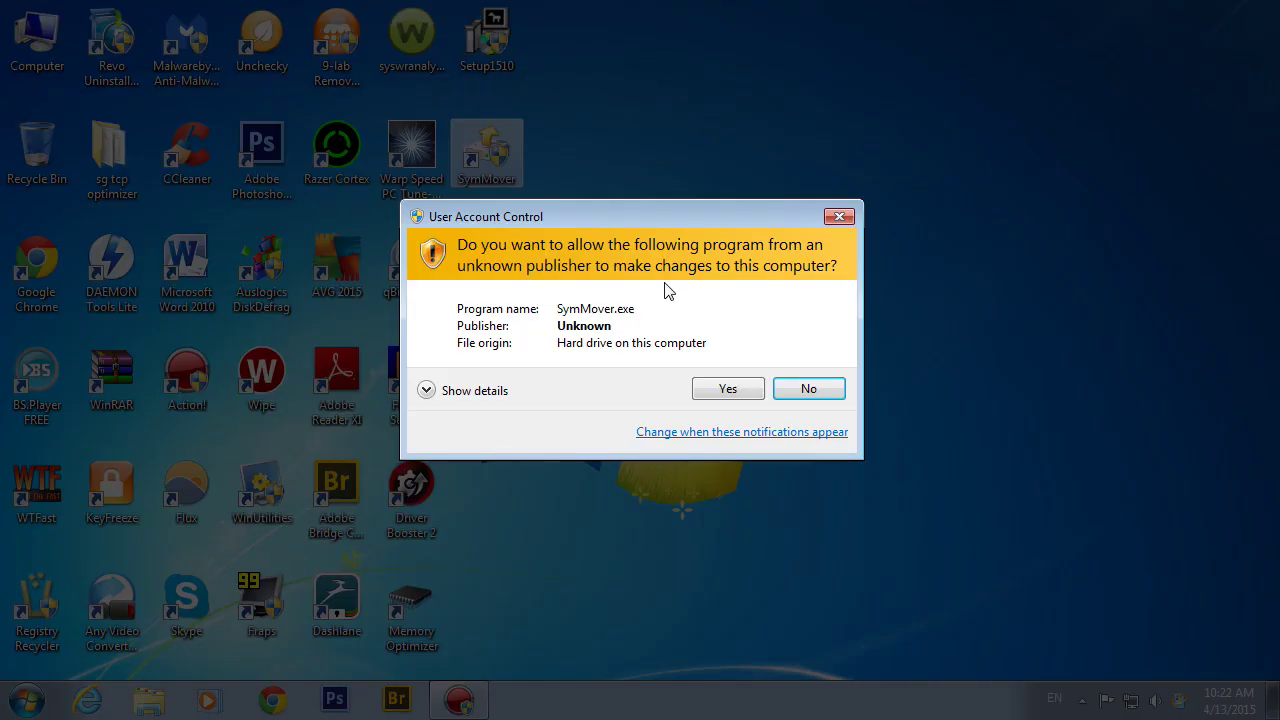
{"action": "left_click", "coordinate": [722, 390]}
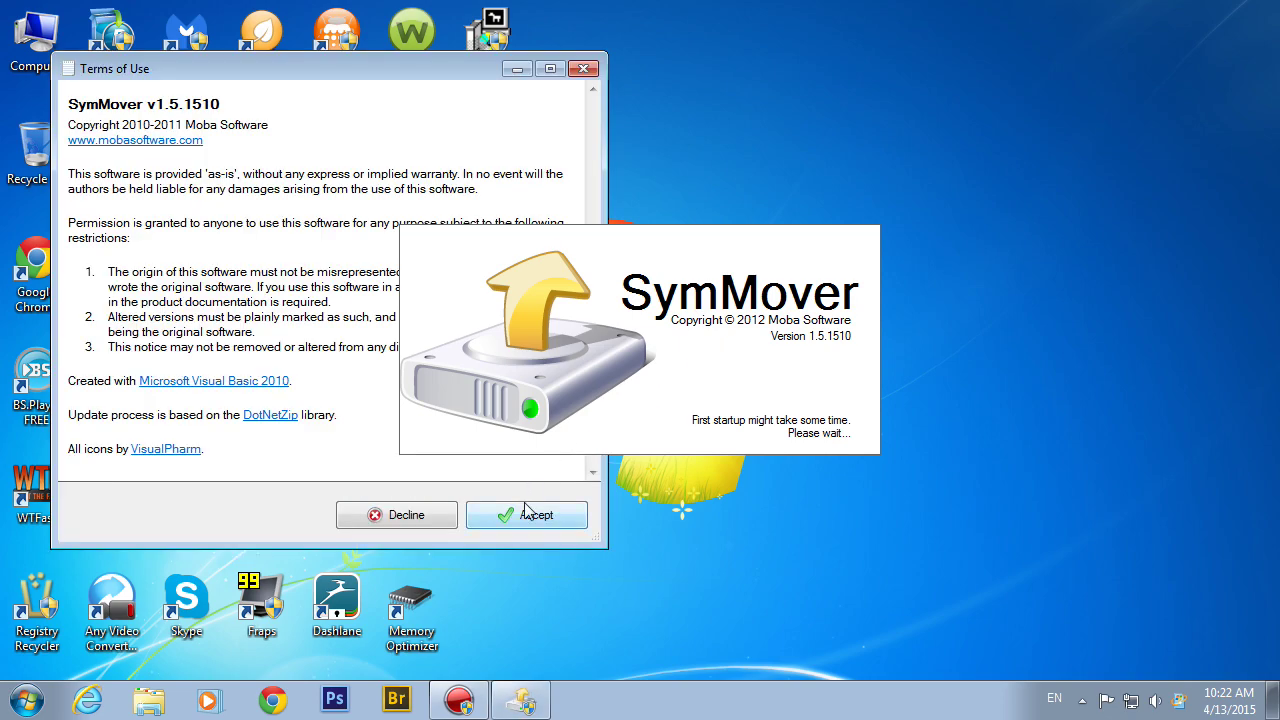
{"action": "left_click", "coordinate": [524, 514]}
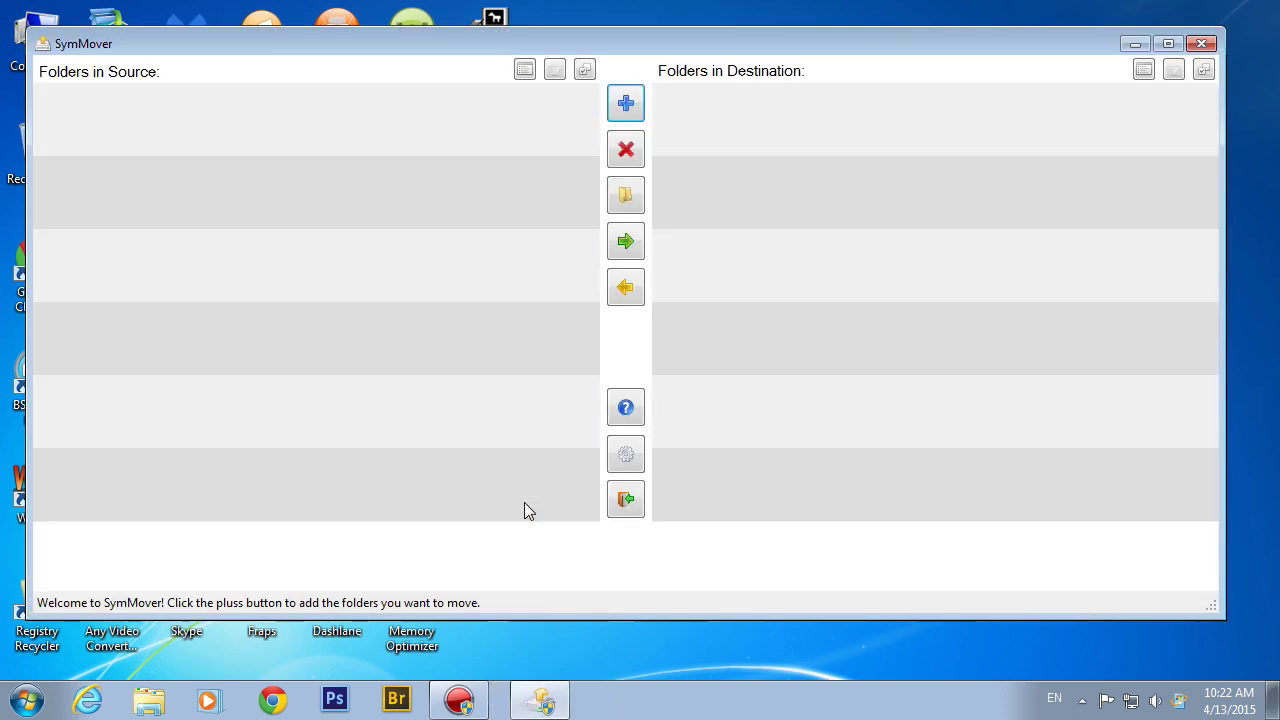
- Maximize the SymMover window
{"action": "left_click", "coordinate": [1168, 45]}
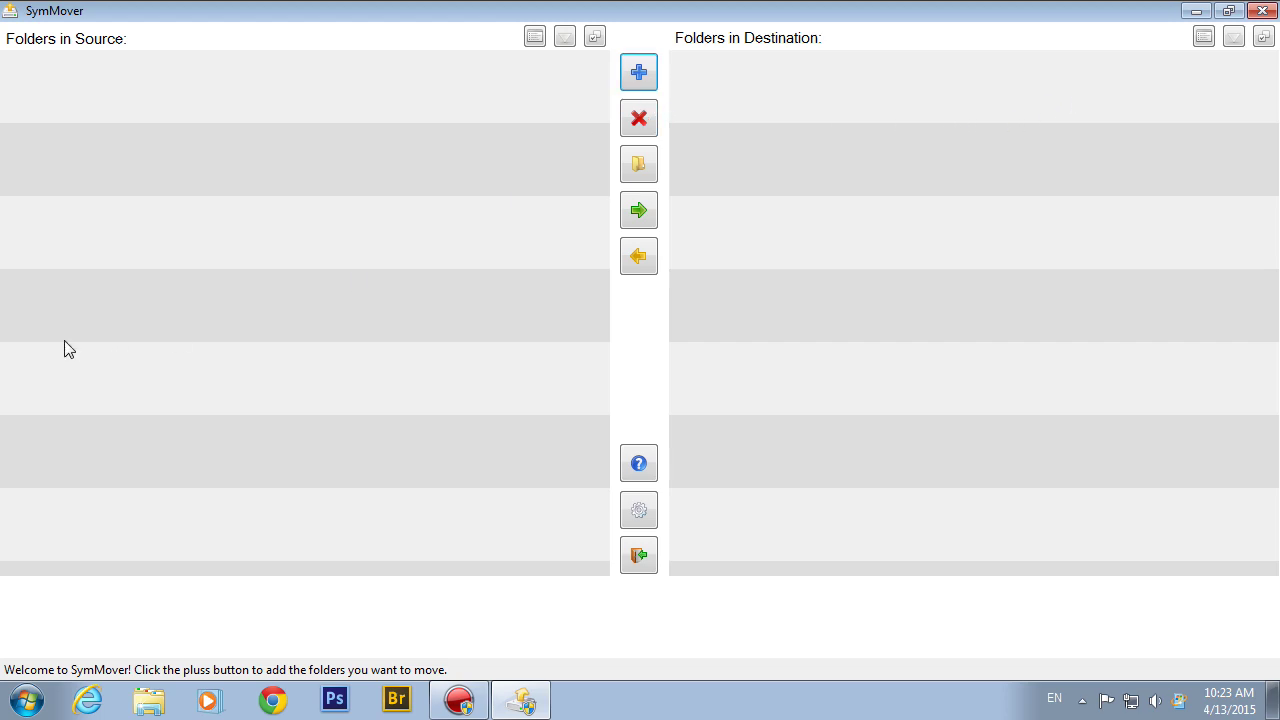
{"action": "left_click", "coordinate": [538, 38]}
{"action": "left_click", "coordinate": [537, 37]}
{"action": "left_click", "coordinate": [537, 37]}
{"action": "left_click", "coordinate": [486, 134]}
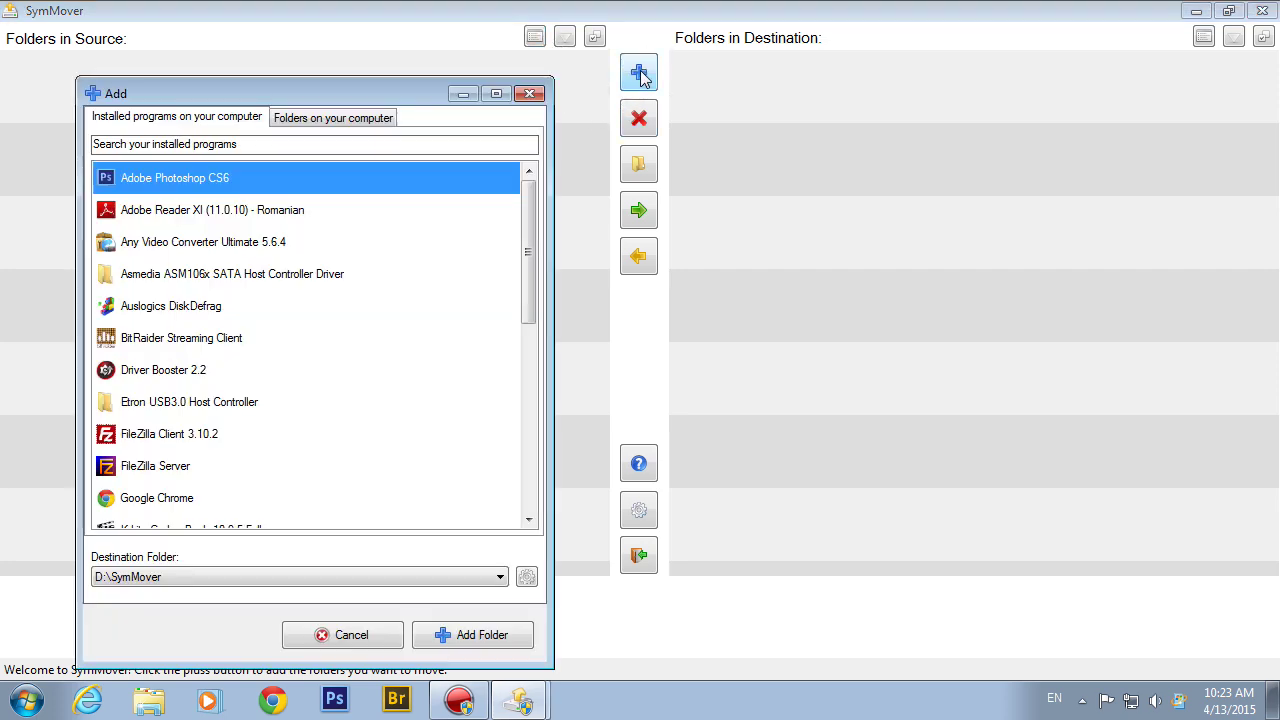
- Start adding a folder and look through the list of installed programs that can be moved
{"action": "left_click", "coordinate": [639, 72]}
{"action": "scroll", "coordinate": [280, 250], "scroll_direction": "down", "scroll_amount": 10}
{"action": "scroll", "coordinate": [285, 285], "scroll_direction": "up", "scroll_amount": 10}
{"action": "scroll", "coordinate": [297, 443], "scroll_direction": "down", "scroll_amount": 10}
{"action": "scroll", "coordinate": [295, 443], "scroll_direction": "up", "scroll_amount": 9}
{"action": "scroll", "coordinate": [295, 443], "scroll_direction": "up", "scroll_amount": 1}
{"action": "scroll", "coordinate": [252, 273], "scroll_direction": "down", "scroll_amount": 10}
{"action": "scroll", "coordinate": [252, 273], "scroll_direction": "up", "scroll_amount": 10}
- Add the D:\minecraft folder to the source list with destination D:\SymMover, and start its move but decline it
{"action": "left_click", "coordinate": [328, 126]}
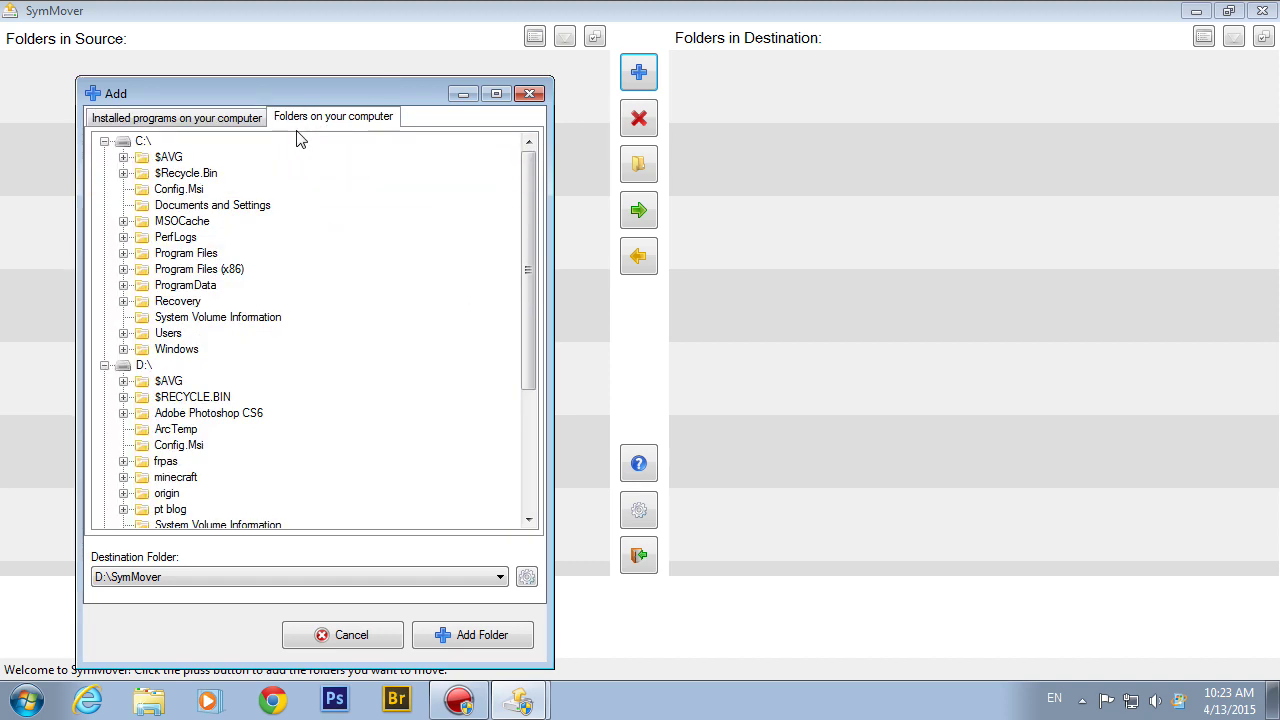
{"action": "left_click_drag", "start_coordinate": [528, 268], "coordinate": [530, 406]}
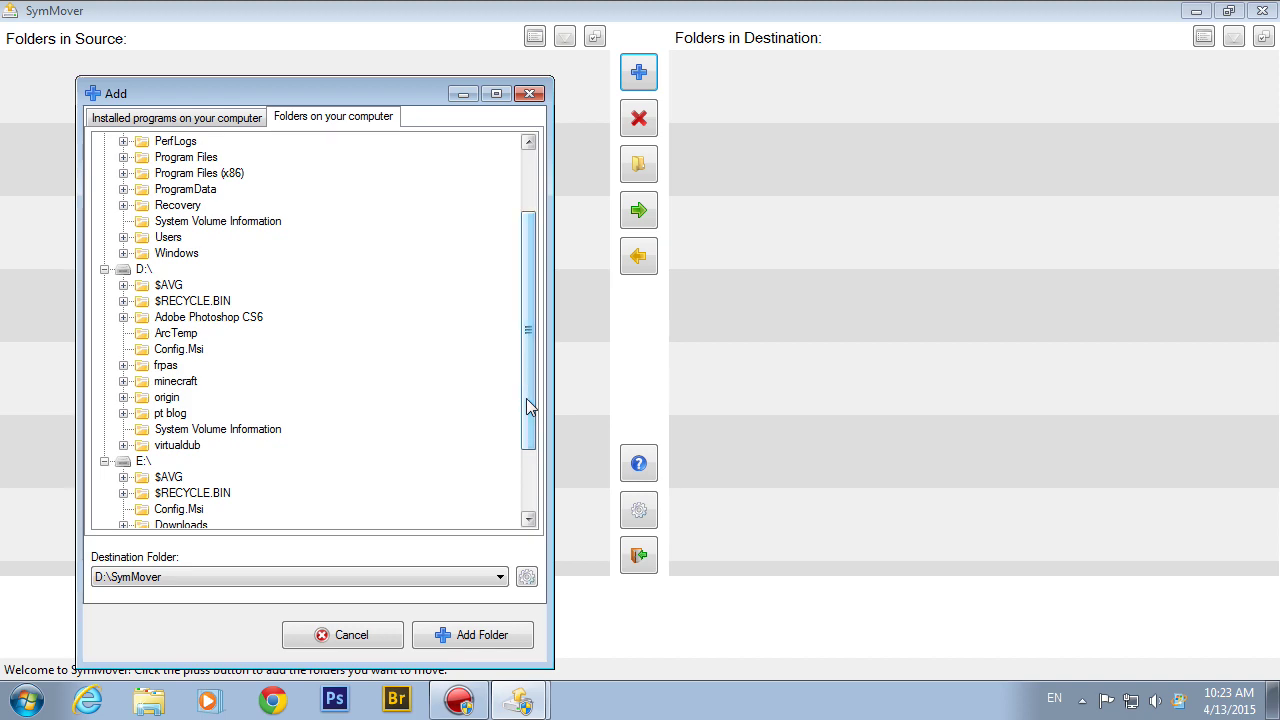
{"action": "left_click", "coordinate": [174, 386]}
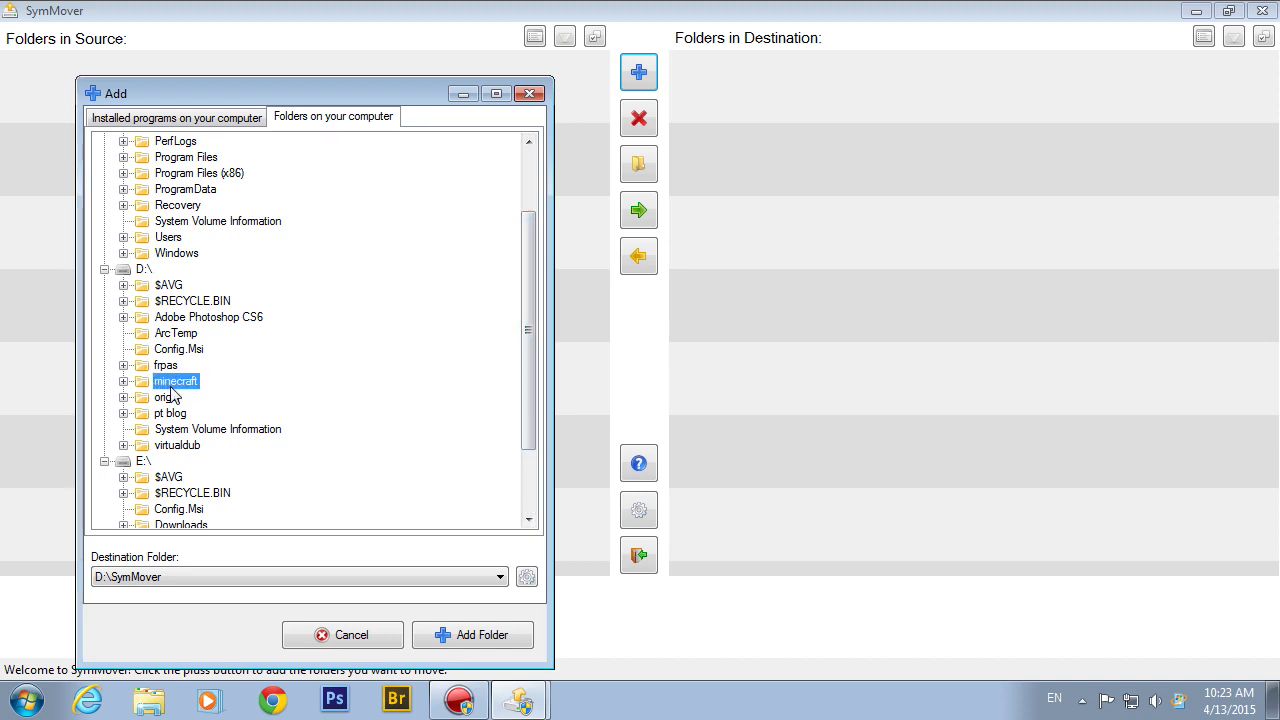
{"action": "left_click", "coordinate": [420, 644]}
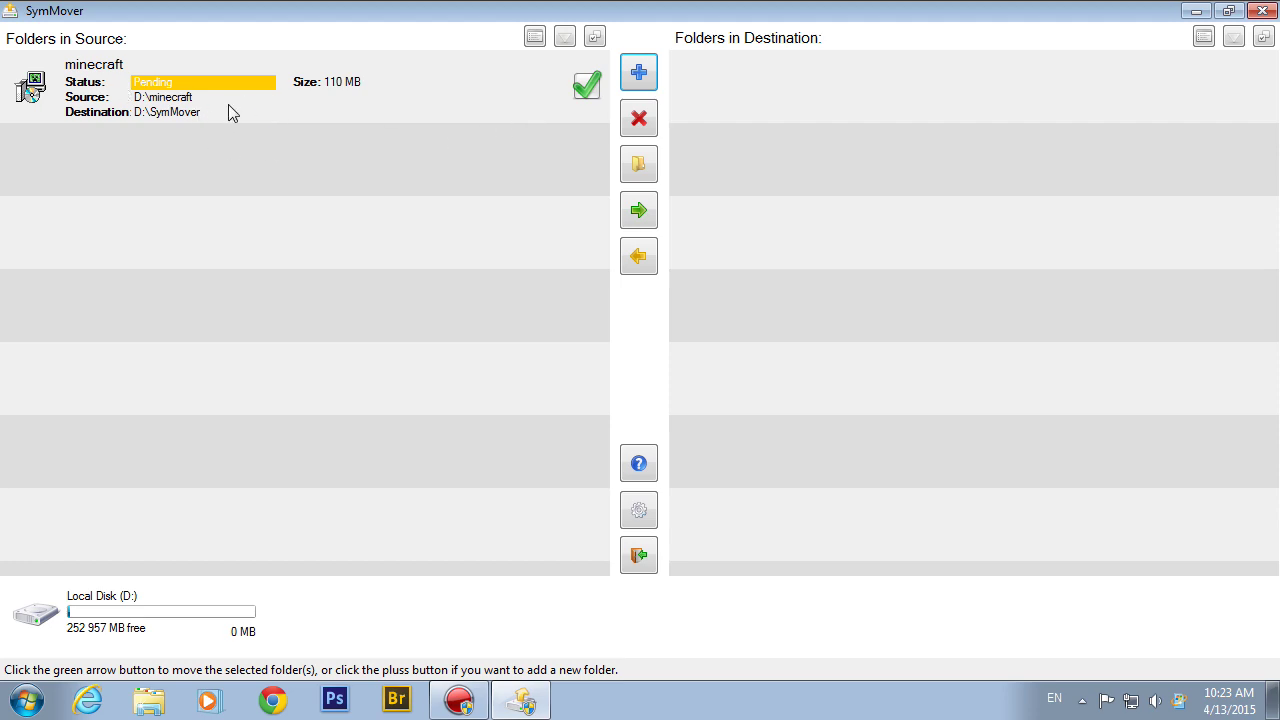
{"action": "left_click", "coordinate": [645, 212]}
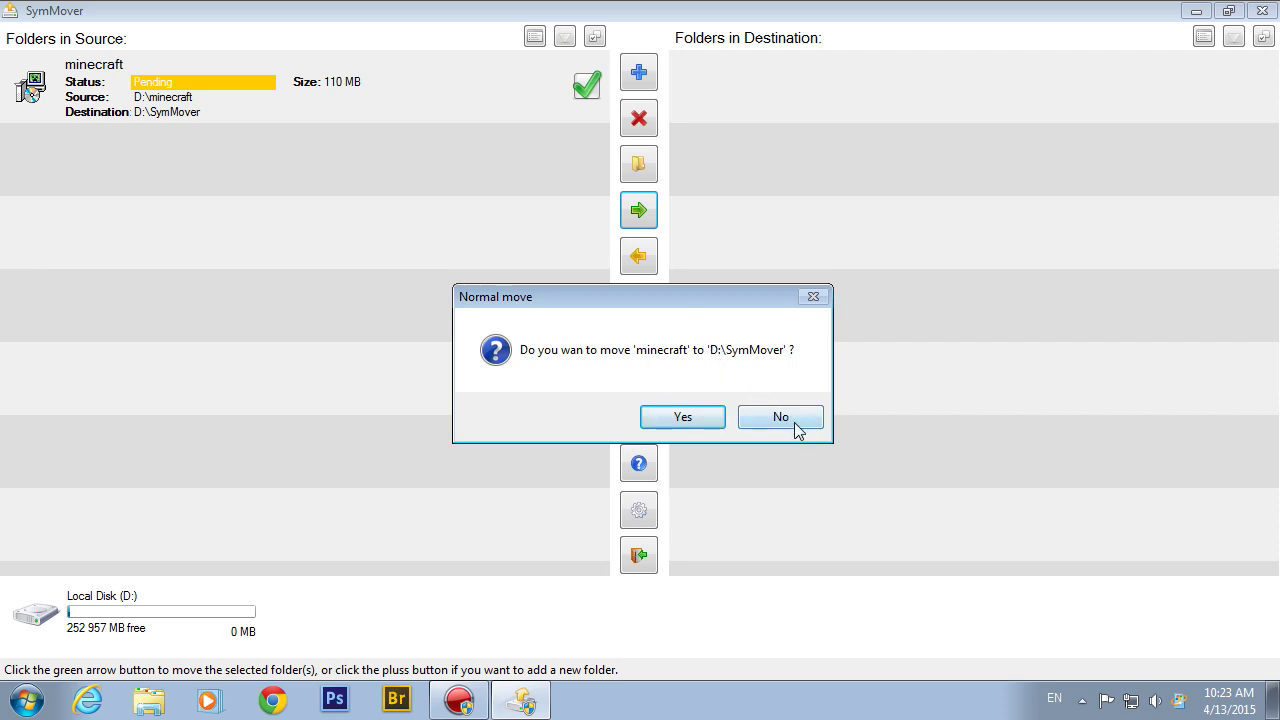
{"action": "left_click", "coordinate": [795, 423]}
- Examine the destination folder settings and how to browse for a new destination, leaving without saving
{"action": "left_click", "coordinate": [641, 510]}
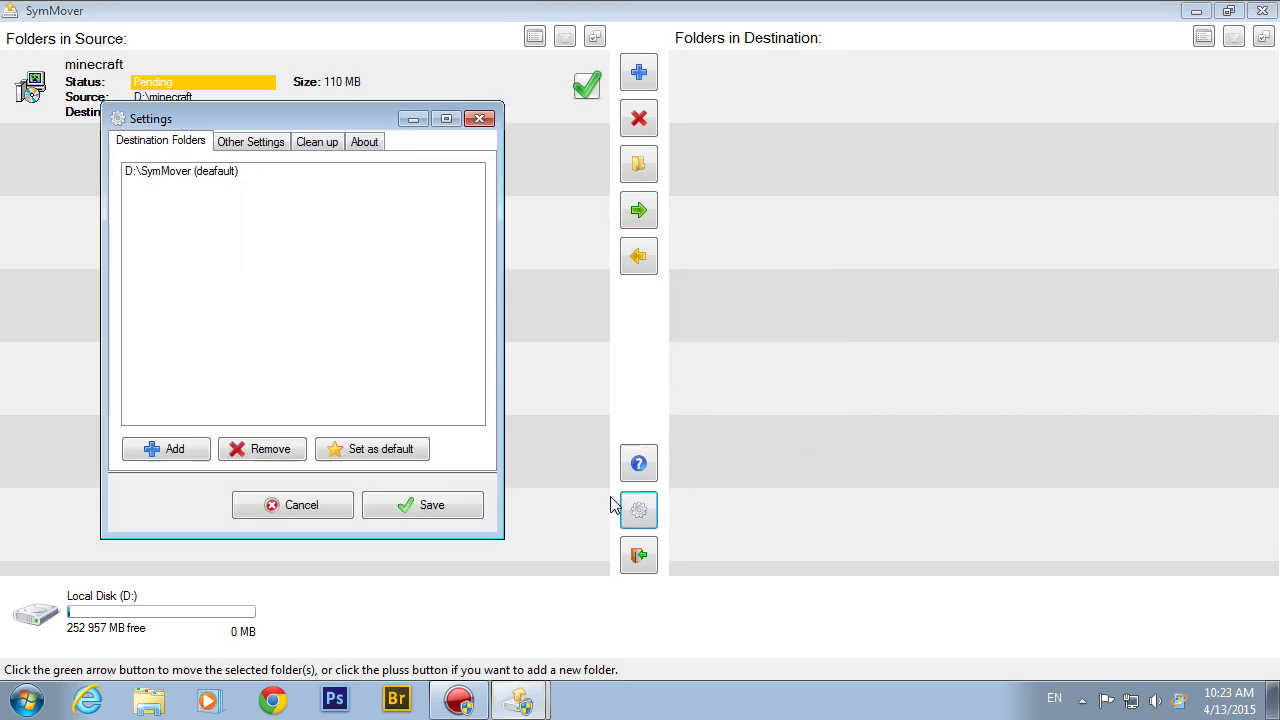
{"action": "left_click", "coordinate": [479, 120]}
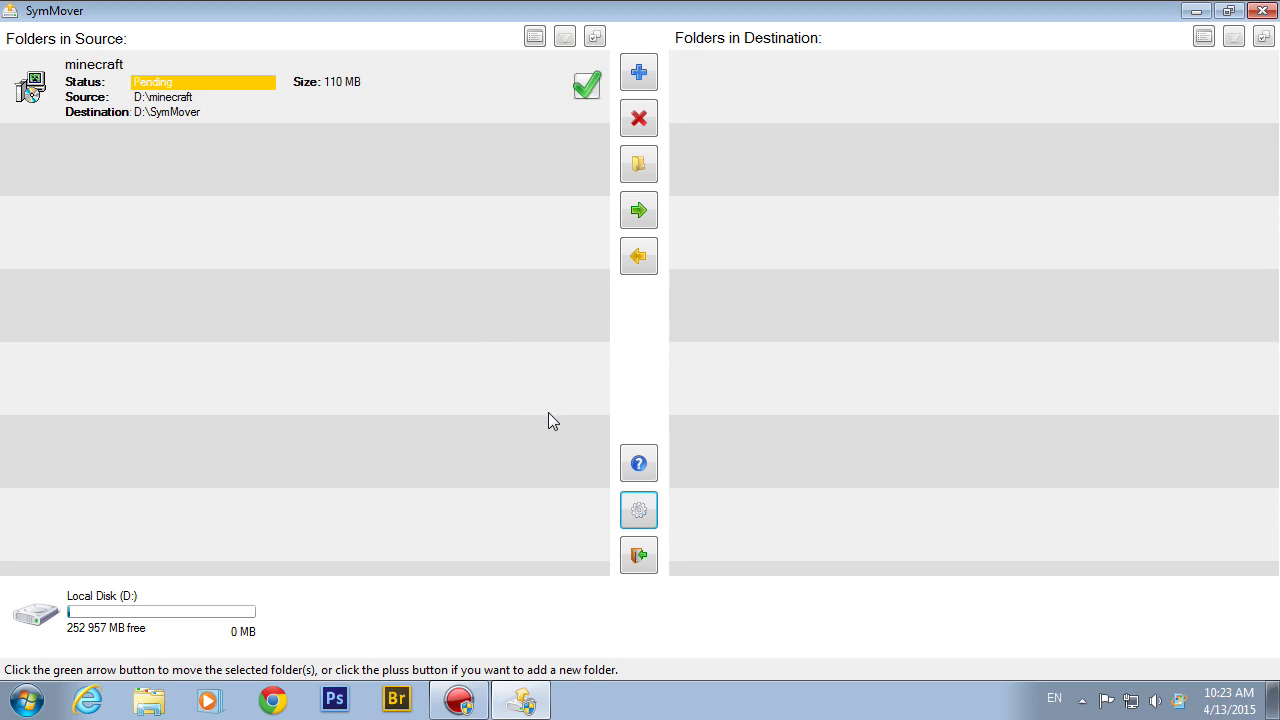
{"action": "left_click", "coordinate": [649, 528]}
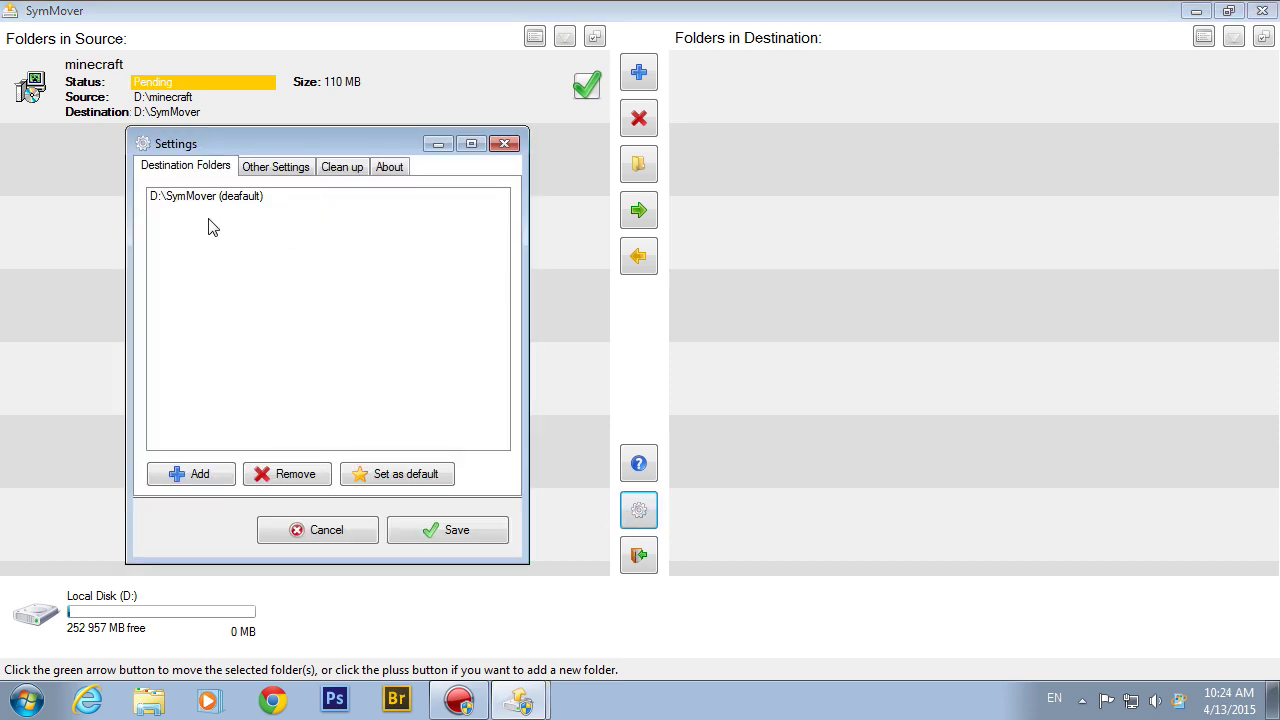
{"action": "left_click", "coordinate": [193, 196]}
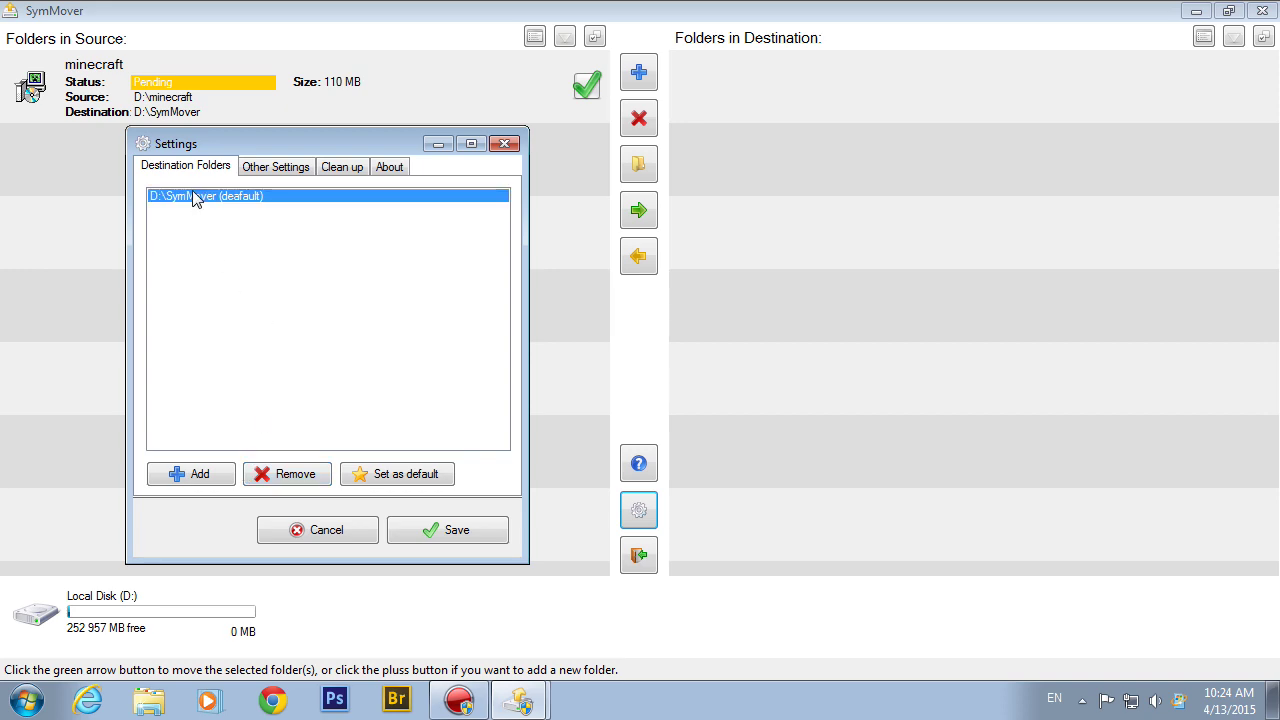
{"action": "left_click", "coordinate": [196, 478]}
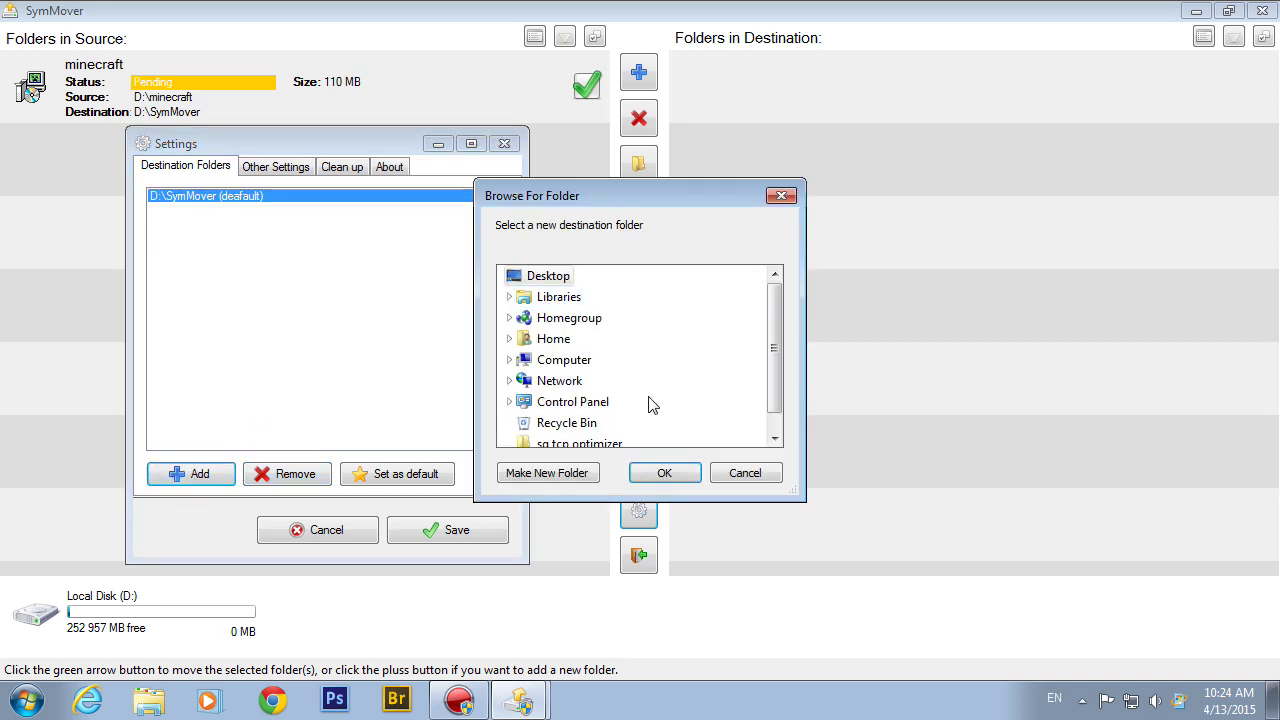
{"action": "left_click", "coordinate": [586, 362]}
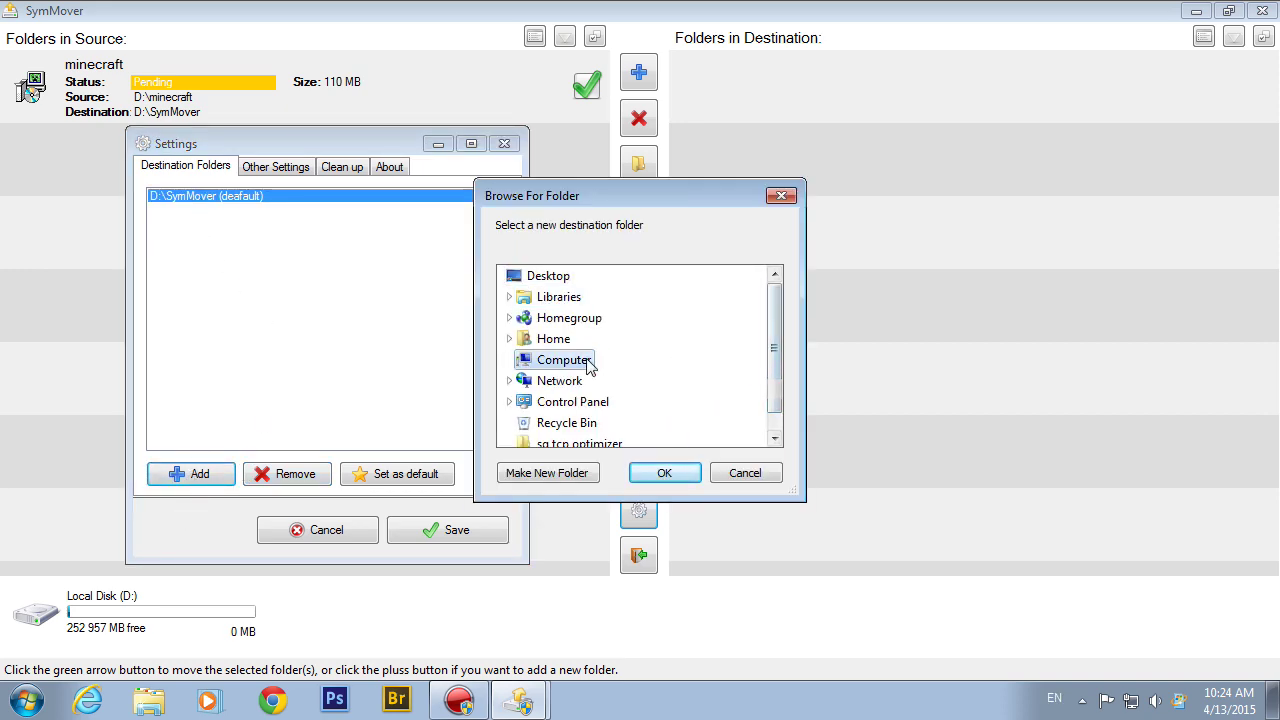
{"action": "left_click", "coordinate": [780, 196]}
{"action": "left_click", "coordinate": [505, 146]}
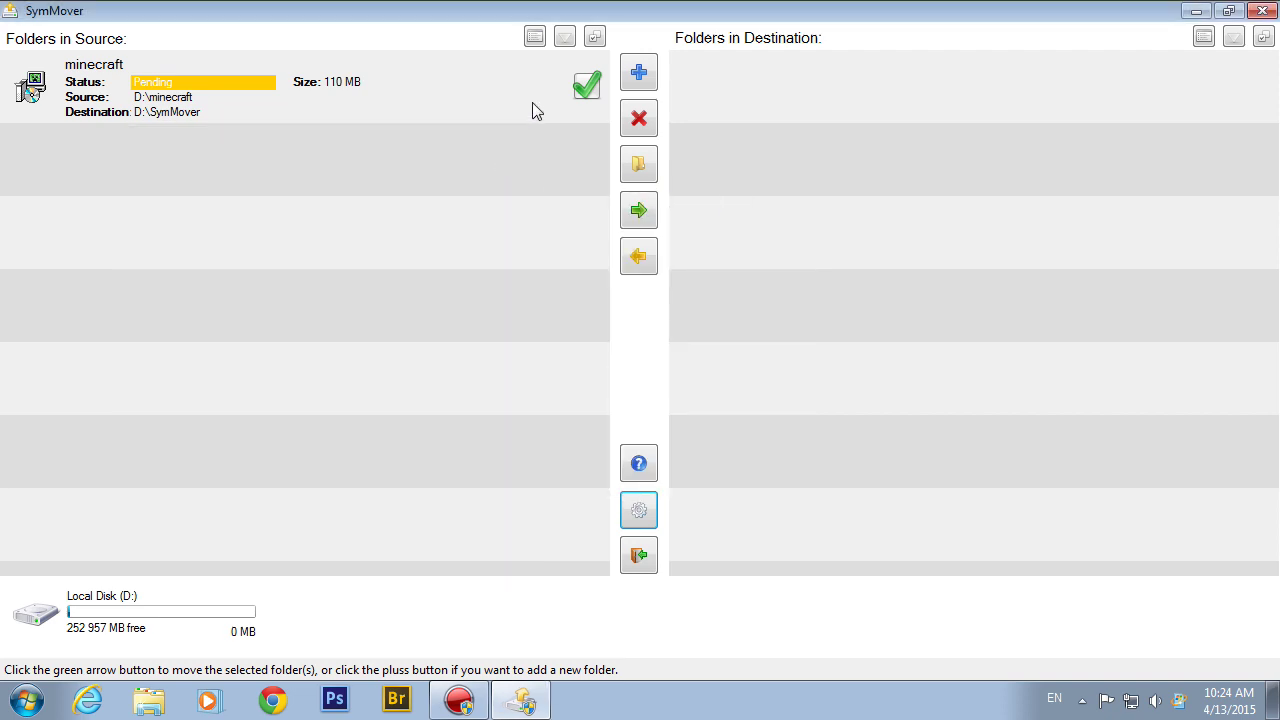
- Remove the minecraft folder from the source list
{"action": "left_click", "coordinate": [640, 120]}
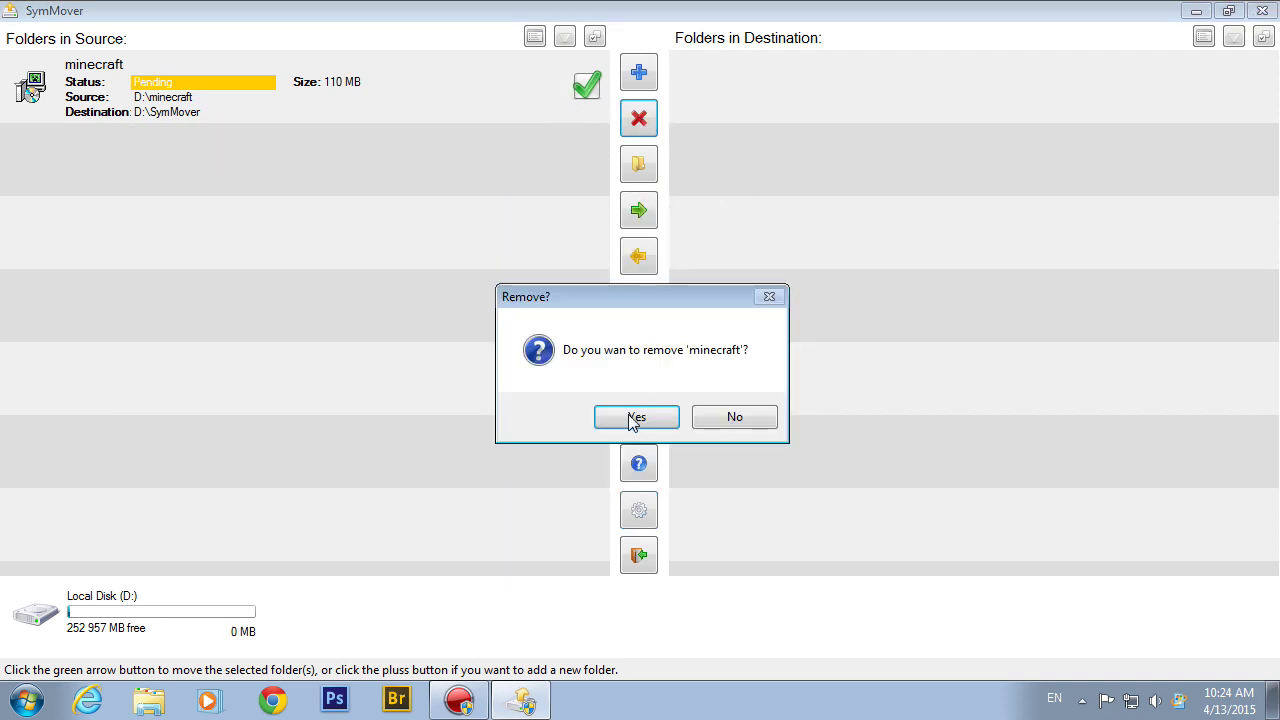
{"action": "left_click", "coordinate": [634, 417]}
- Check the default destination folder in the settings again and cancel browsing for a new one
{"action": "left_click", "coordinate": [639, 510]}
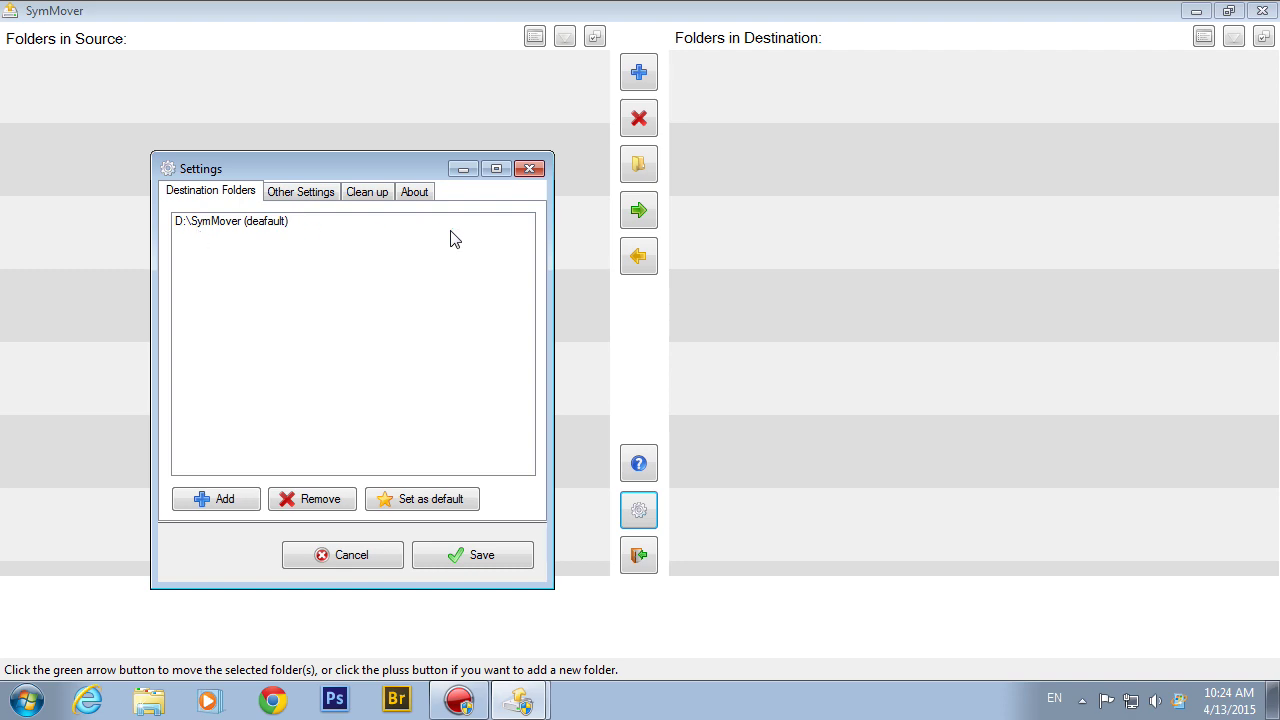
{"action": "left_click", "coordinate": [210, 224]}
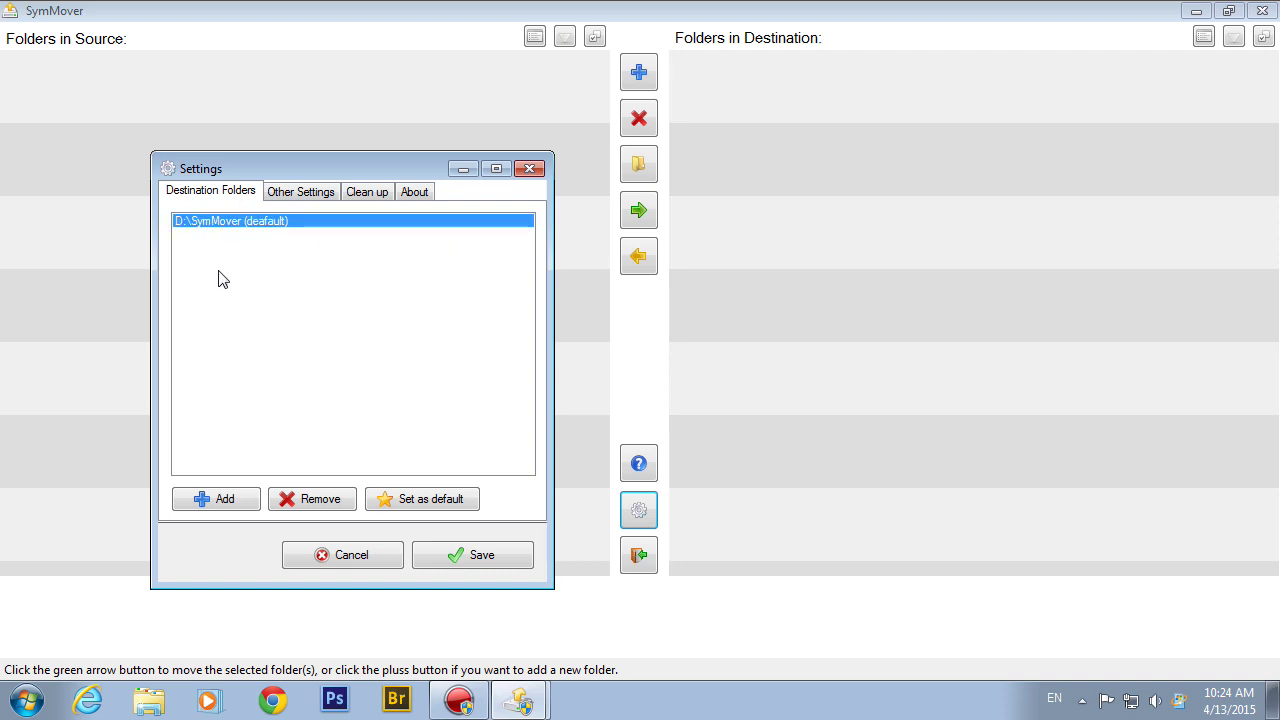
{"action": "left_click", "coordinate": [225, 503]}
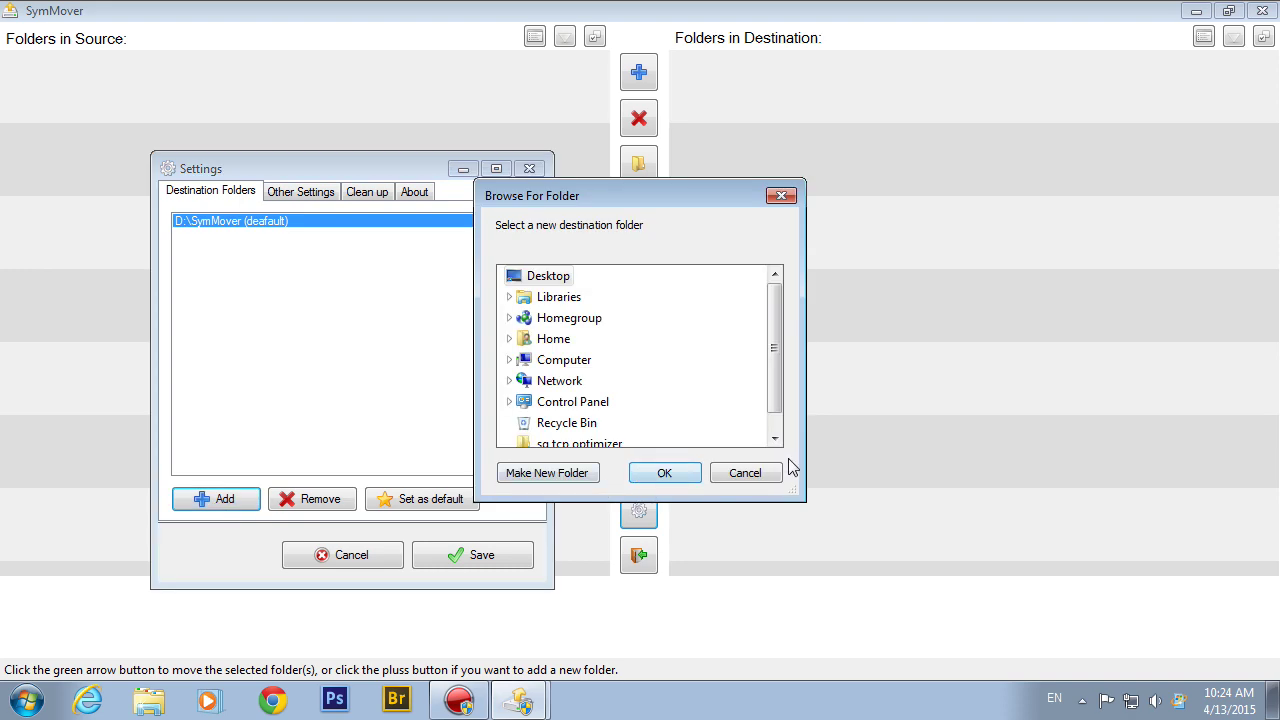
{"action": "left_click", "coordinate": [770, 477]}
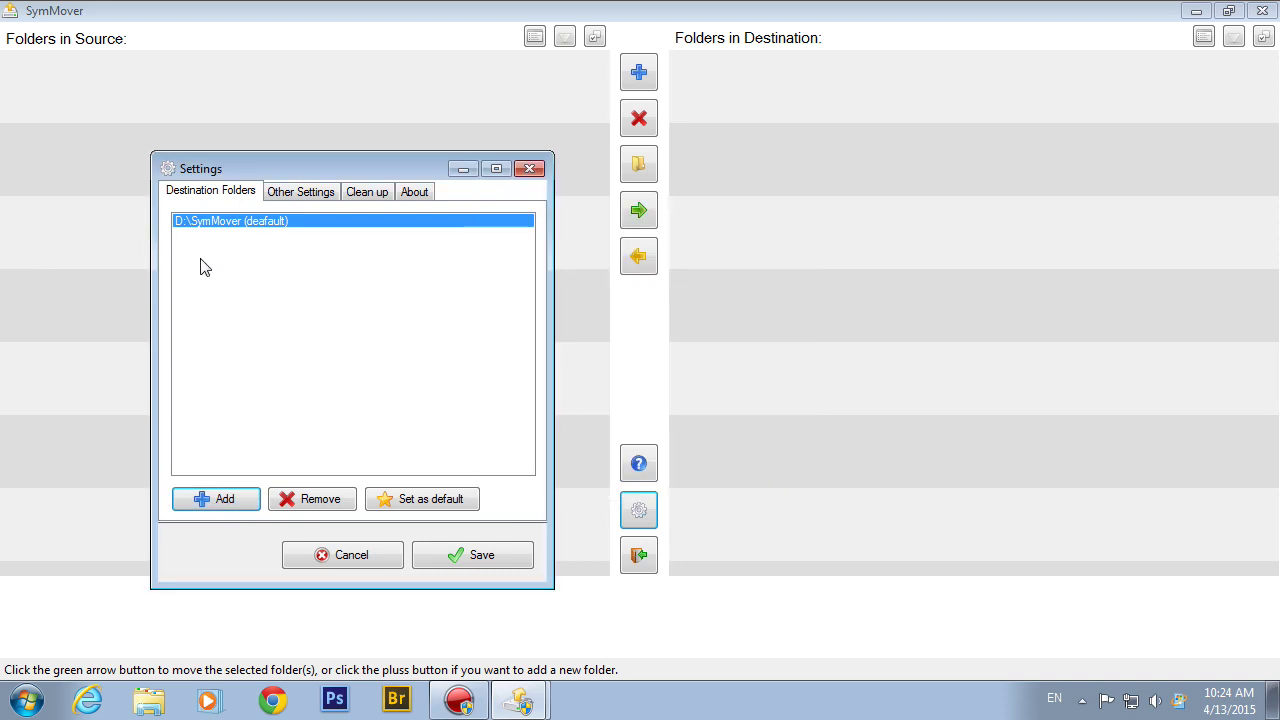
{"action": "left_click", "coordinate": [529, 168]}
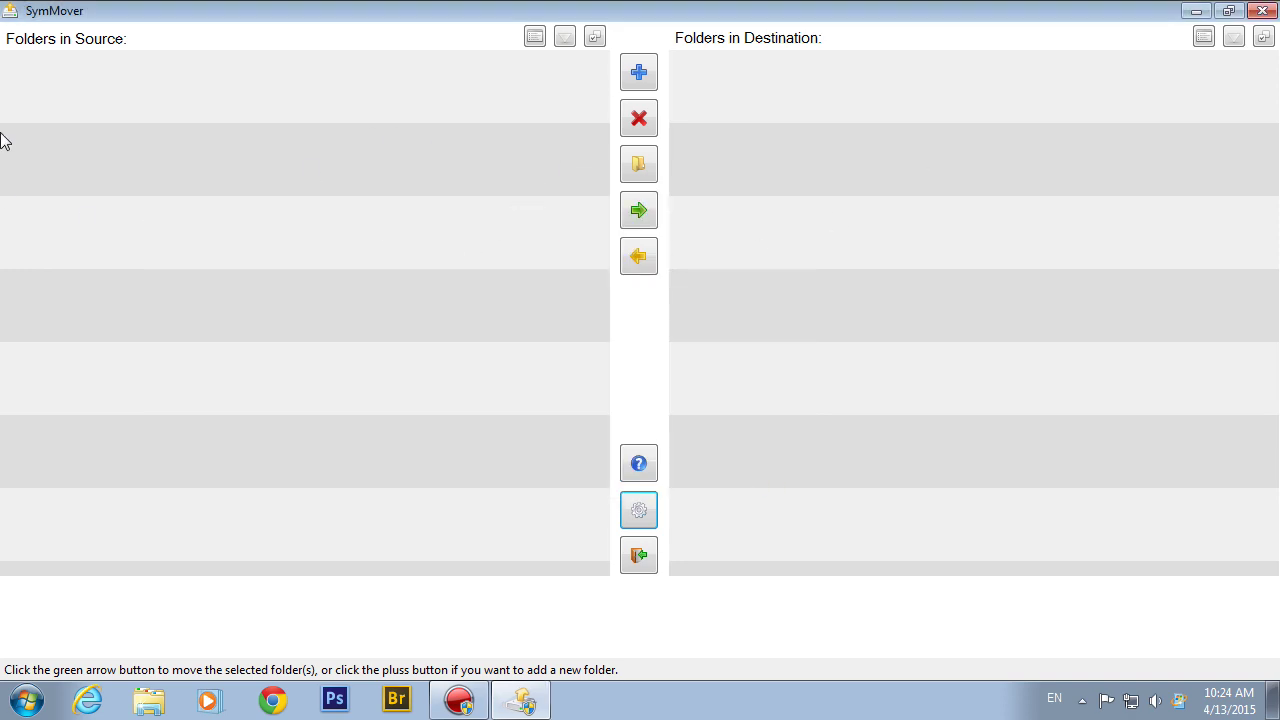
- Add the E:\pt tutorialevideo.info folder to the source list with destination D:\SymMover
{"action": "left_click", "coordinate": [642, 76]}
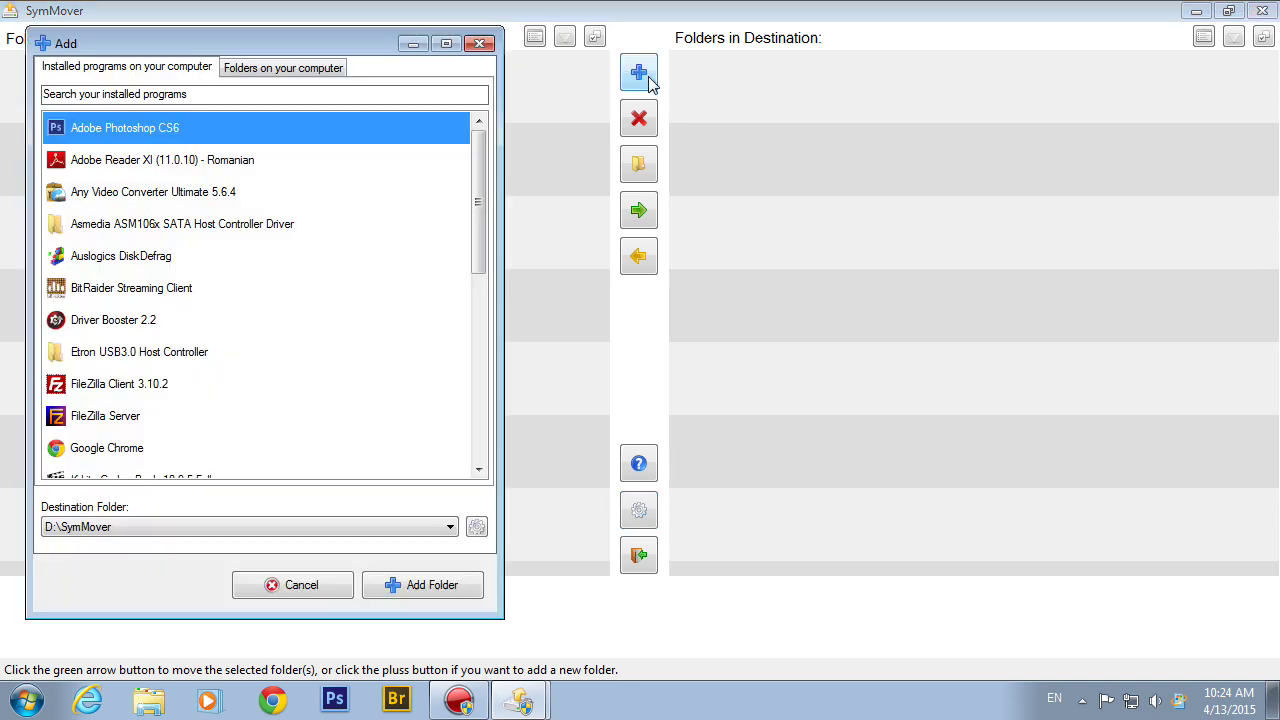
{"action": "left_click", "coordinate": [292, 70]}
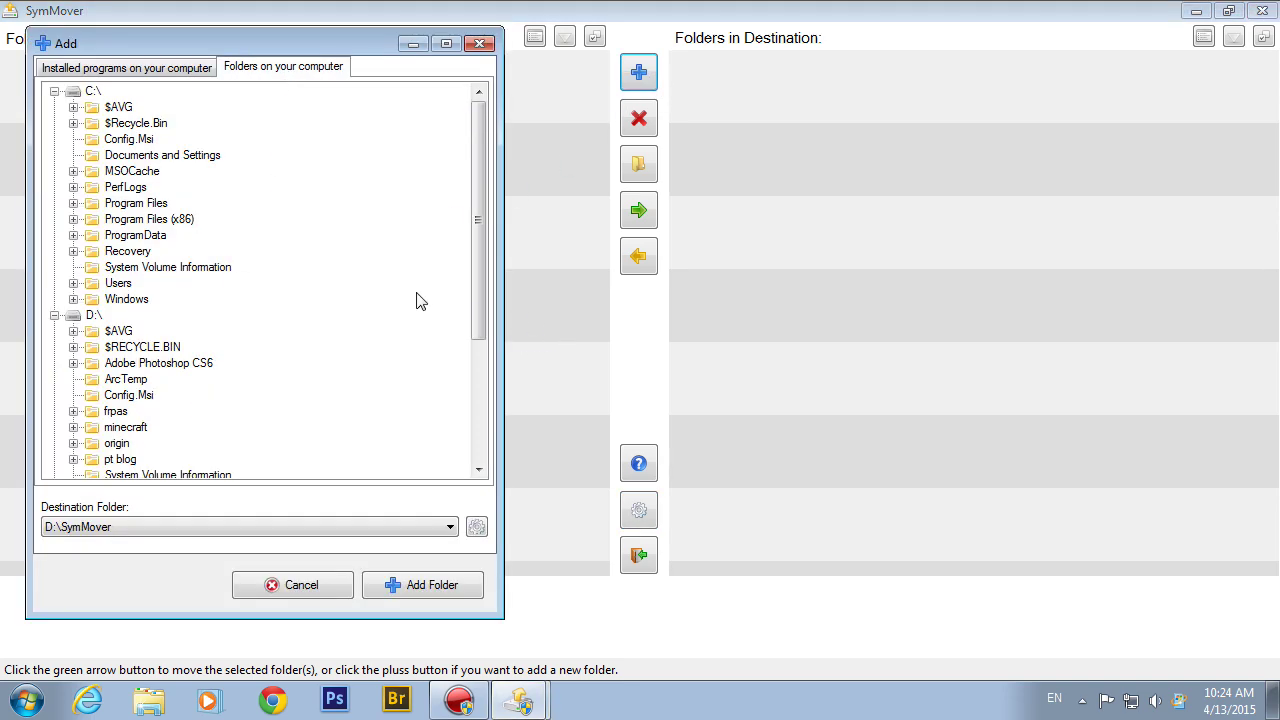
{"action": "left_click_drag", "start_coordinate": [470, 295], "coordinate": [471, 455]}
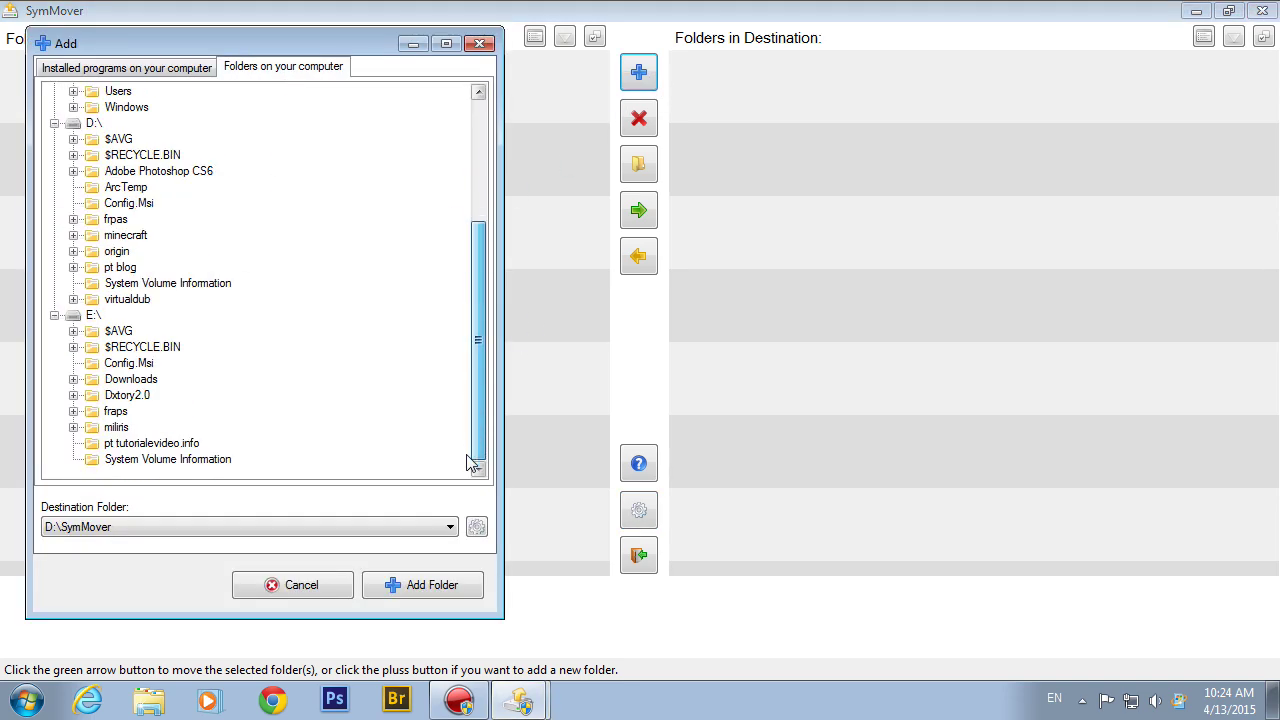
{"action": "left_click", "coordinate": [131, 449]}
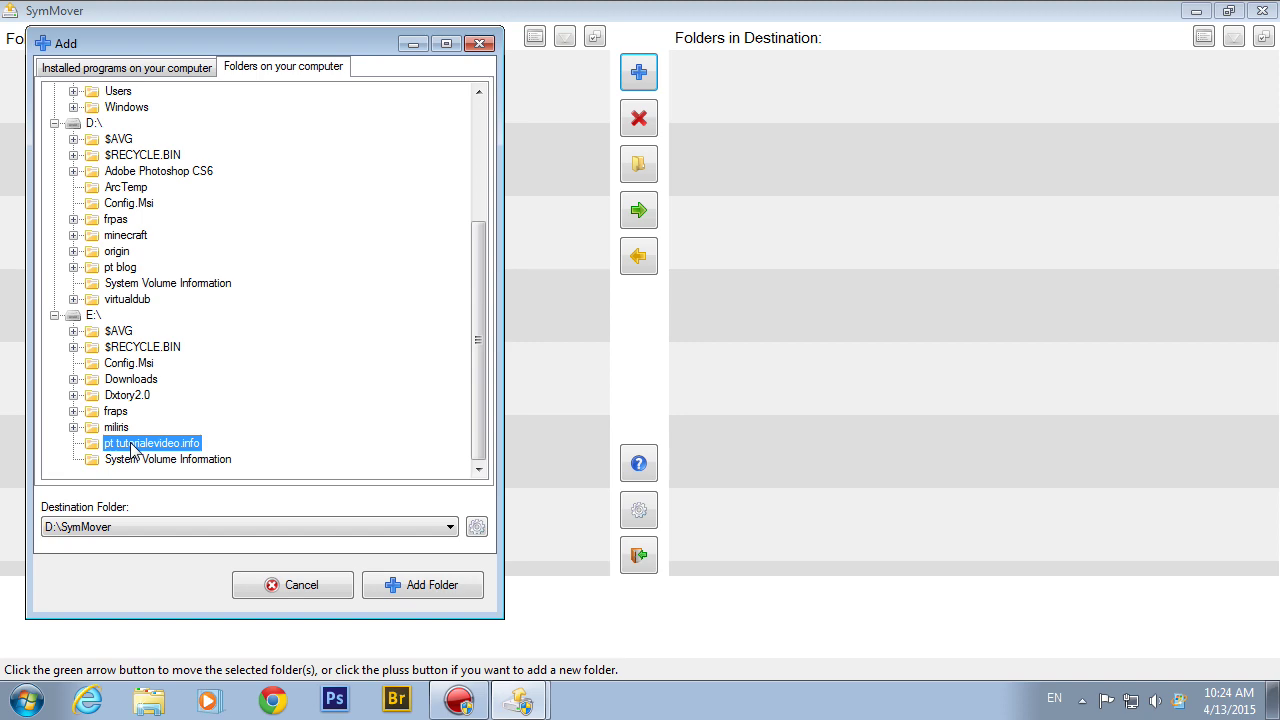
{"action": "left_click", "coordinate": [432, 585]}
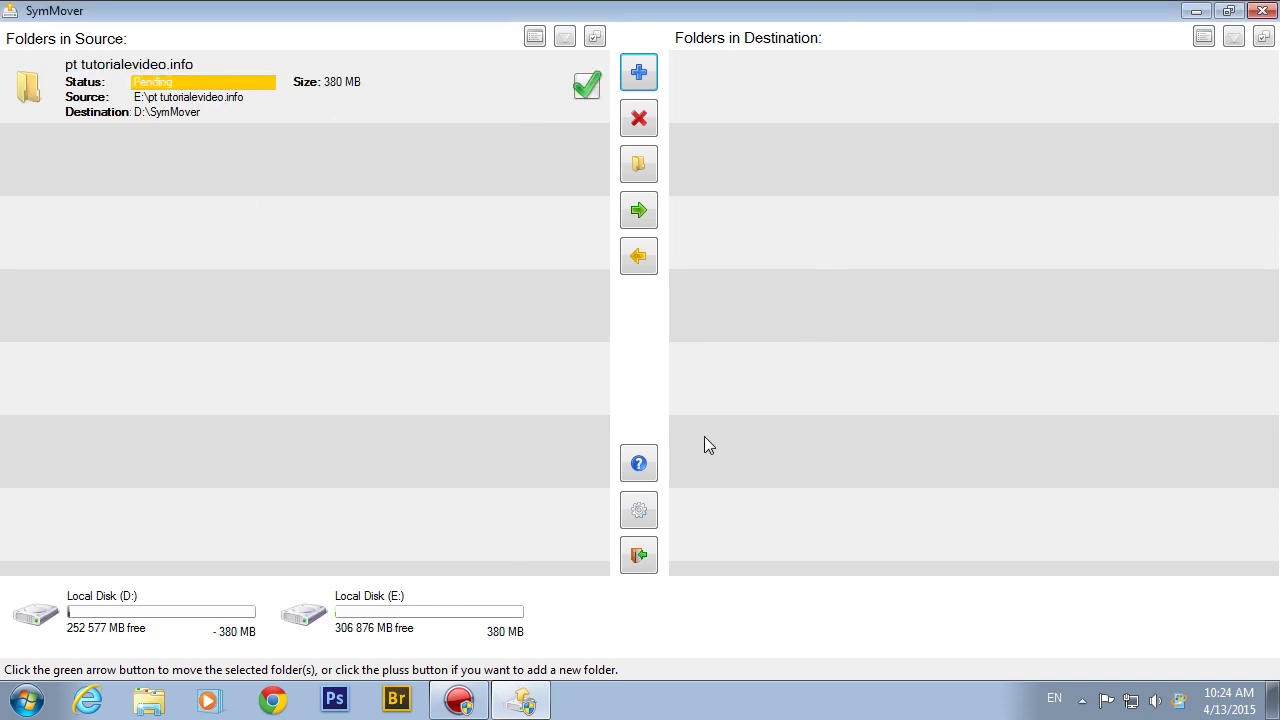
- Try to move the pt tutorialevideo.info folder to D:\SymMover, decline viewing the log file, and remove the folder from the source list
{"action": "left_click", "coordinate": [639, 210]}
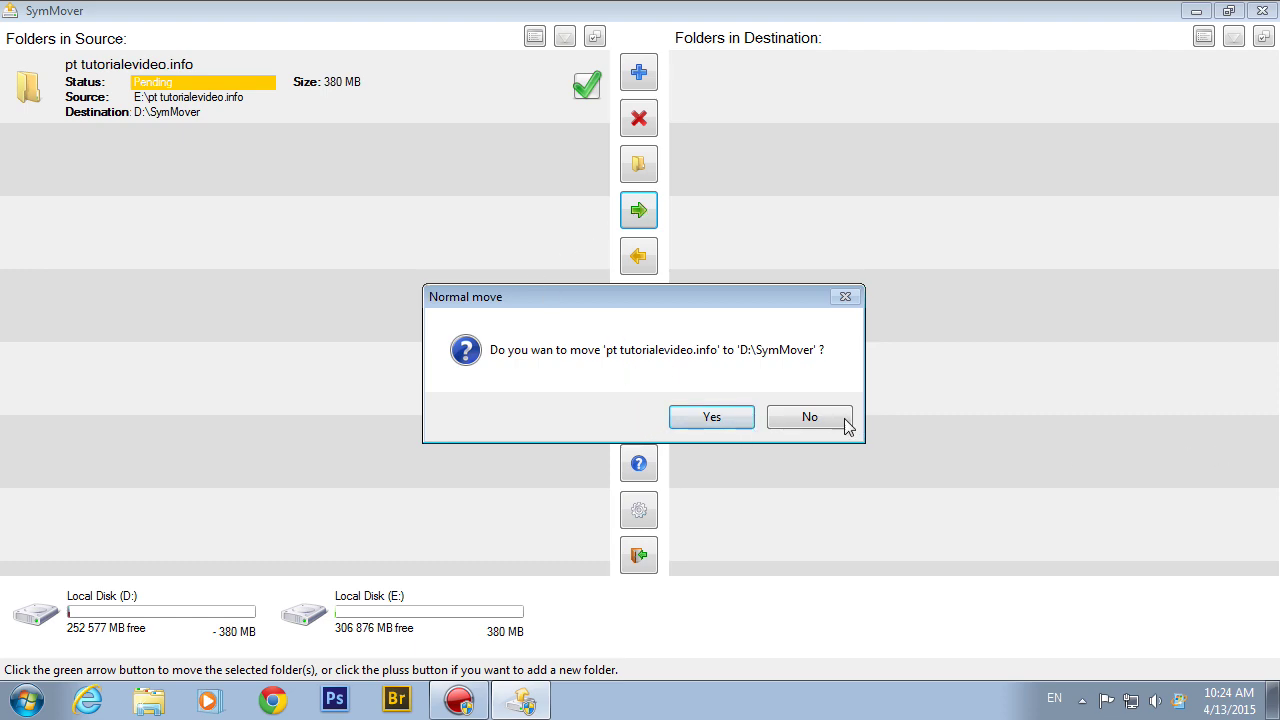
{"action": "left_click", "coordinate": [708, 423]}
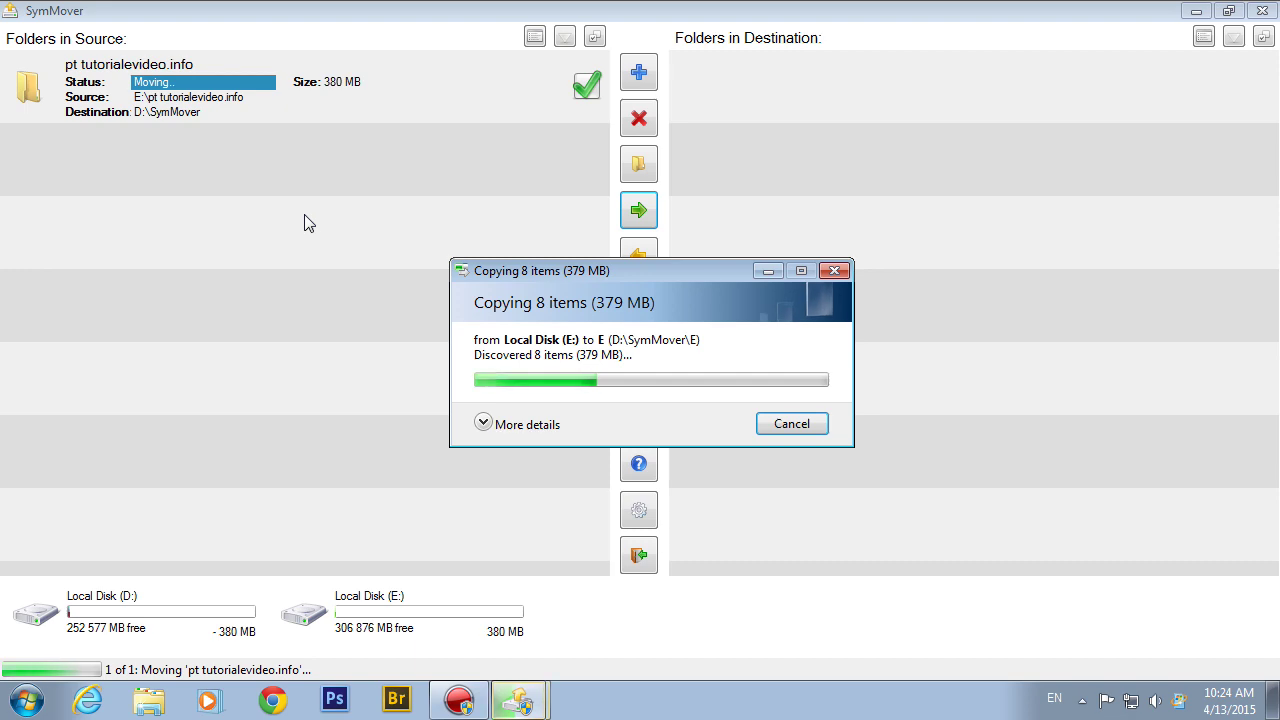
{"action": "left_click", "coordinate": [758, 428]}
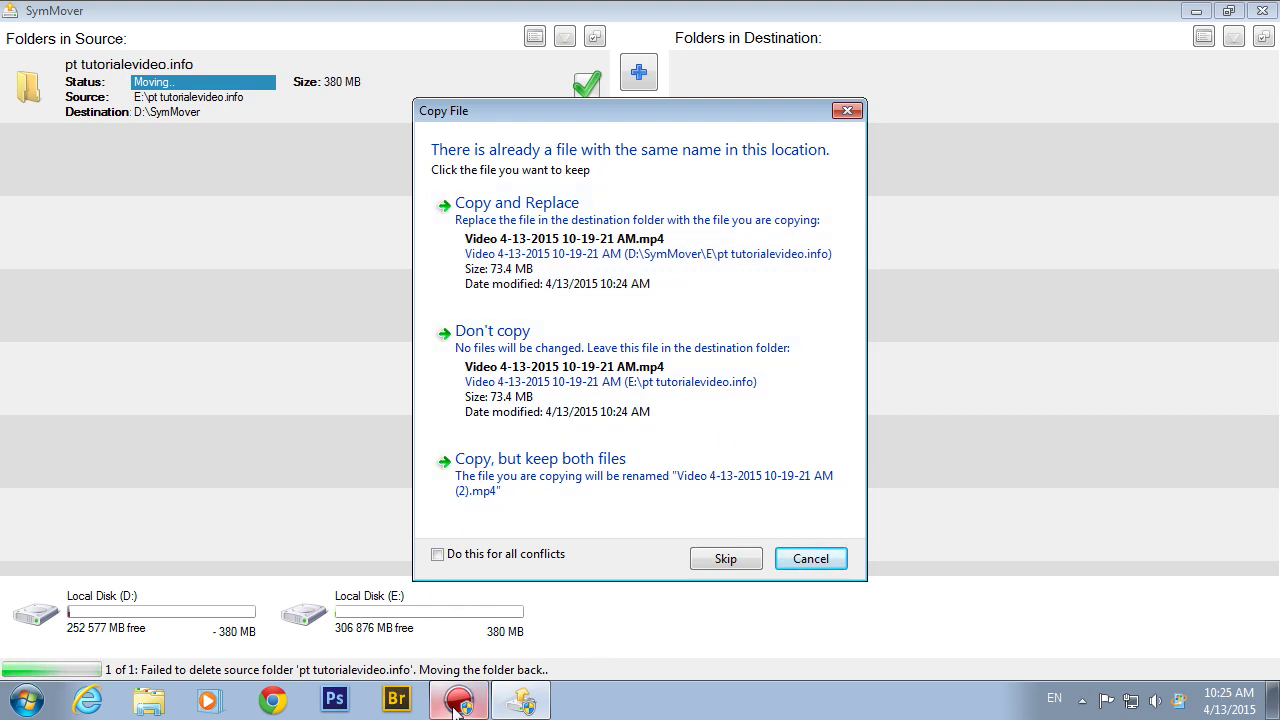
{"action": "left_click", "coordinate": [798, 566]}
{"action": "left_click", "coordinate": [815, 428]}
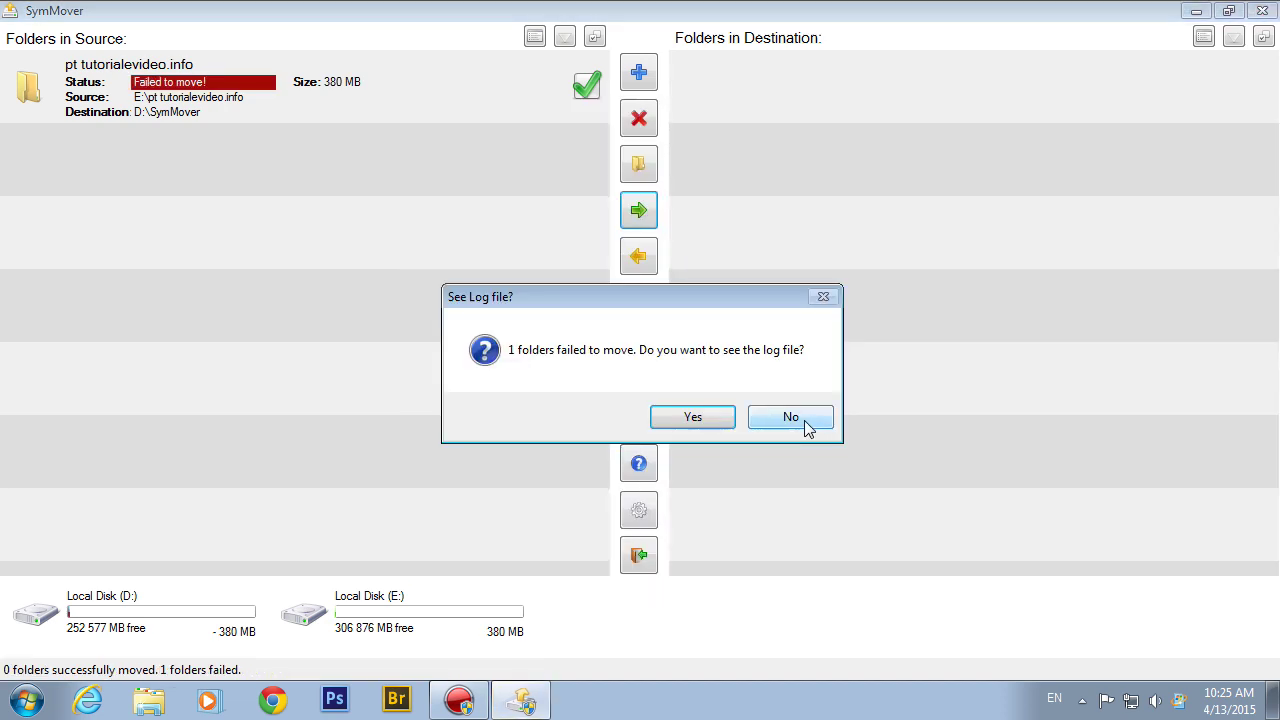
{"action": "left_click", "coordinate": [790, 417]}
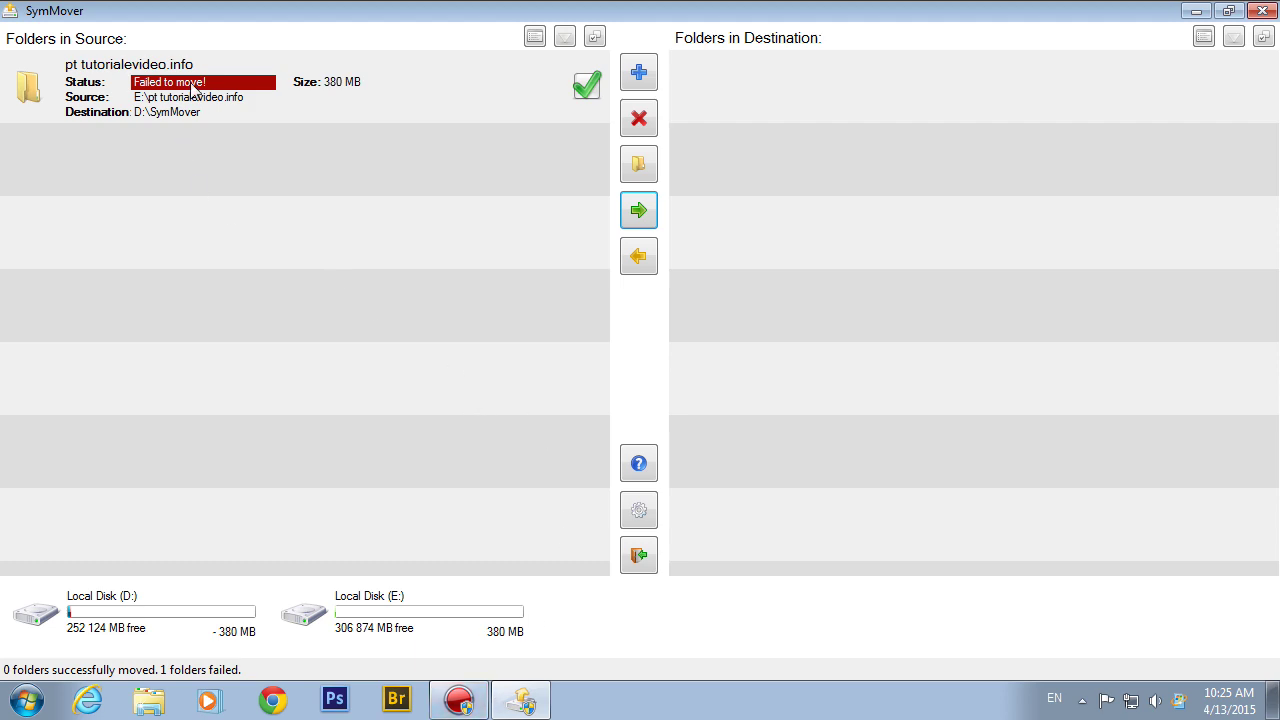
{"action": "left_click", "coordinate": [639, 118]}
{"action": "left_click", "coordinate": [666, 417]}
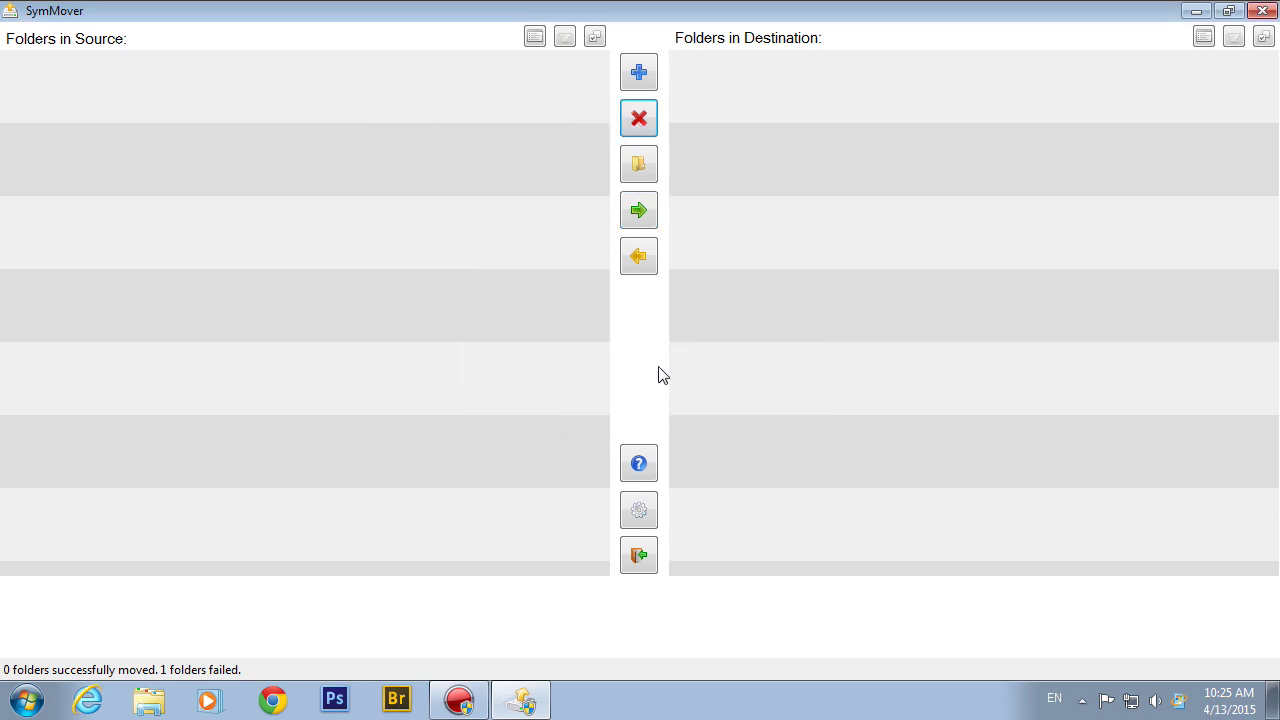
- Add the minecraft folder on drive D to the source list with D:\SymMover as its destination
{"action": "left_click", "coordinate": [646, 80]}
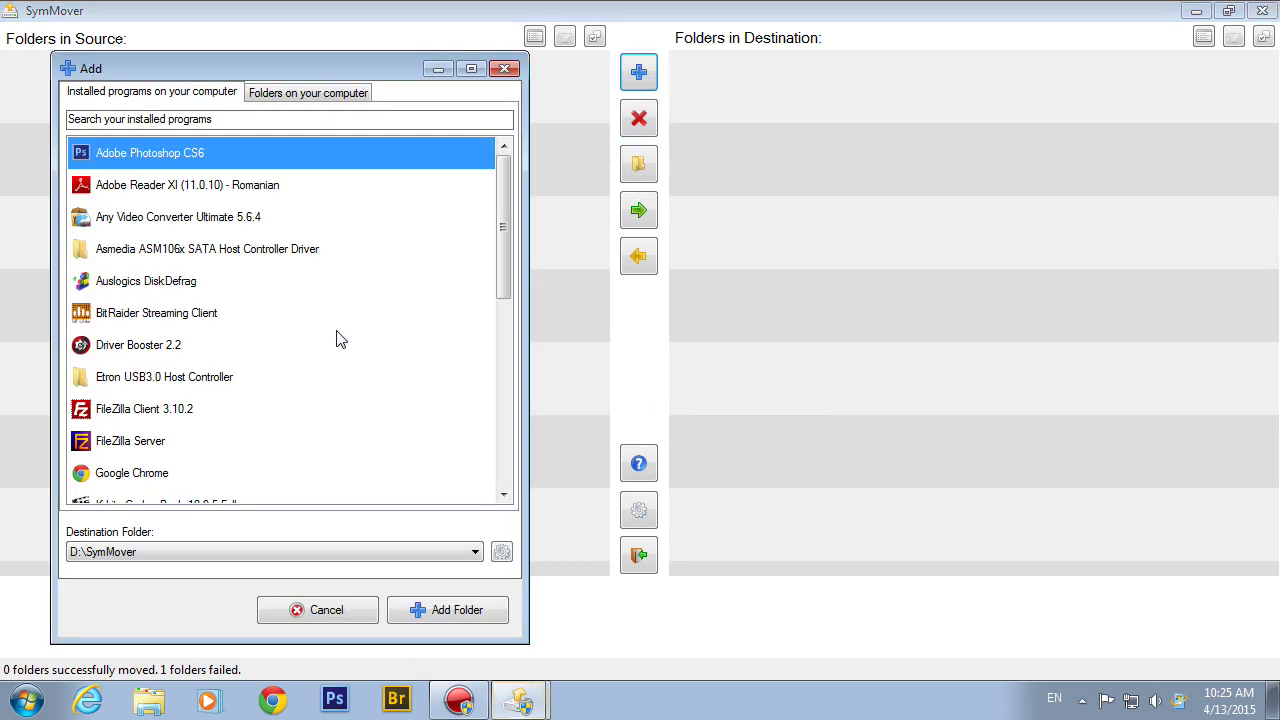
{"action": "left_click", "coordinate": [284, 92]}
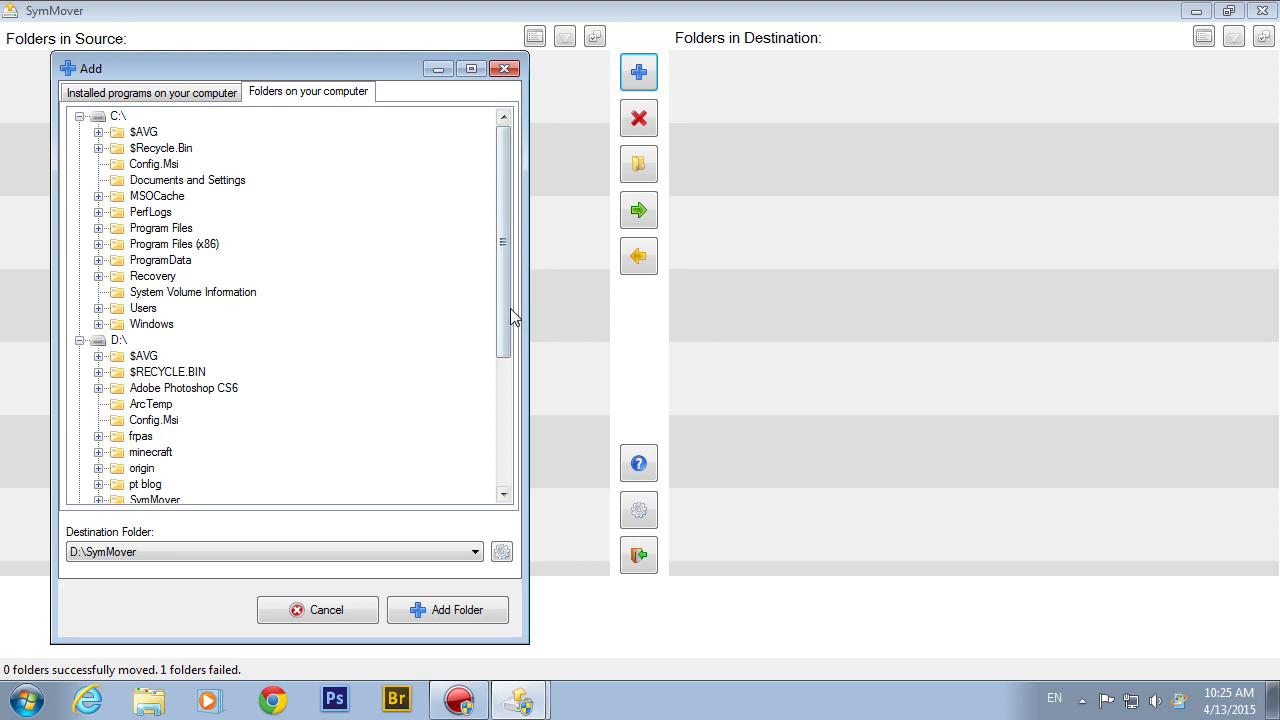
{"action": "left_click_drag", "start_coordinate": [505, 348], "coordinate": [492, 416]}
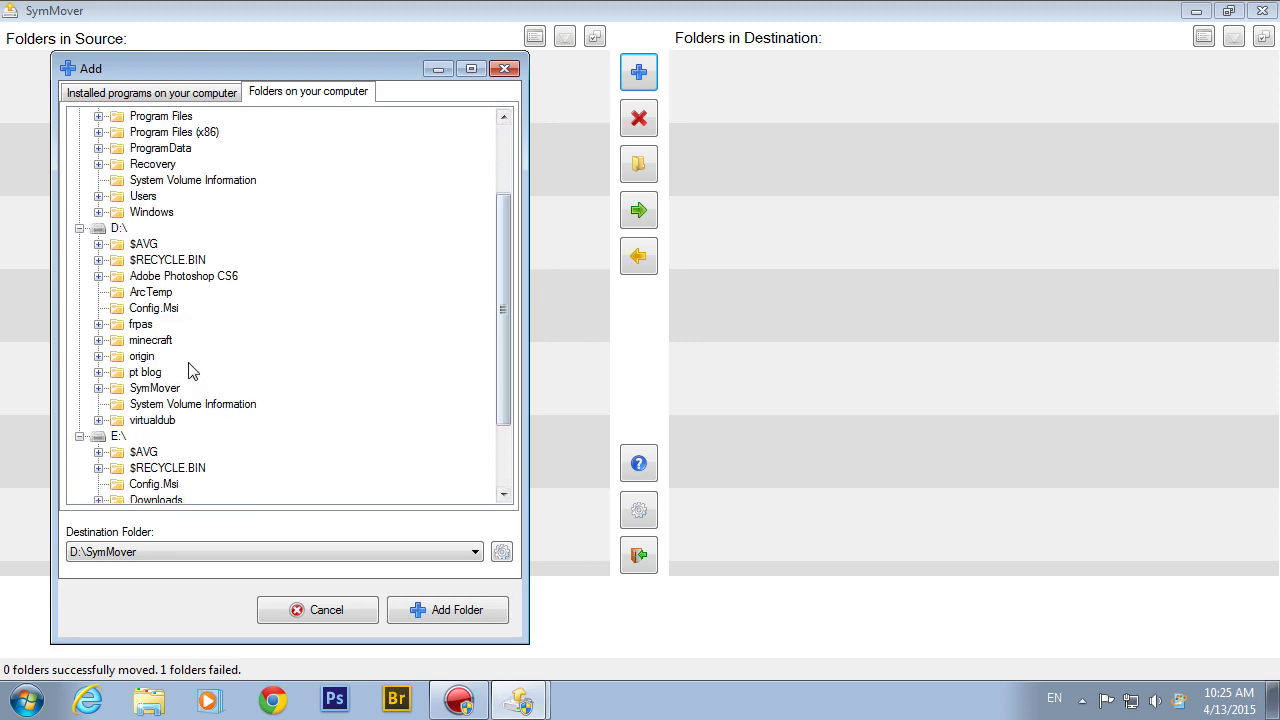
{"action": "left_click", "coordinate": [150, 340]}
{"action": "left_click", "coordinate": [447, 610]}
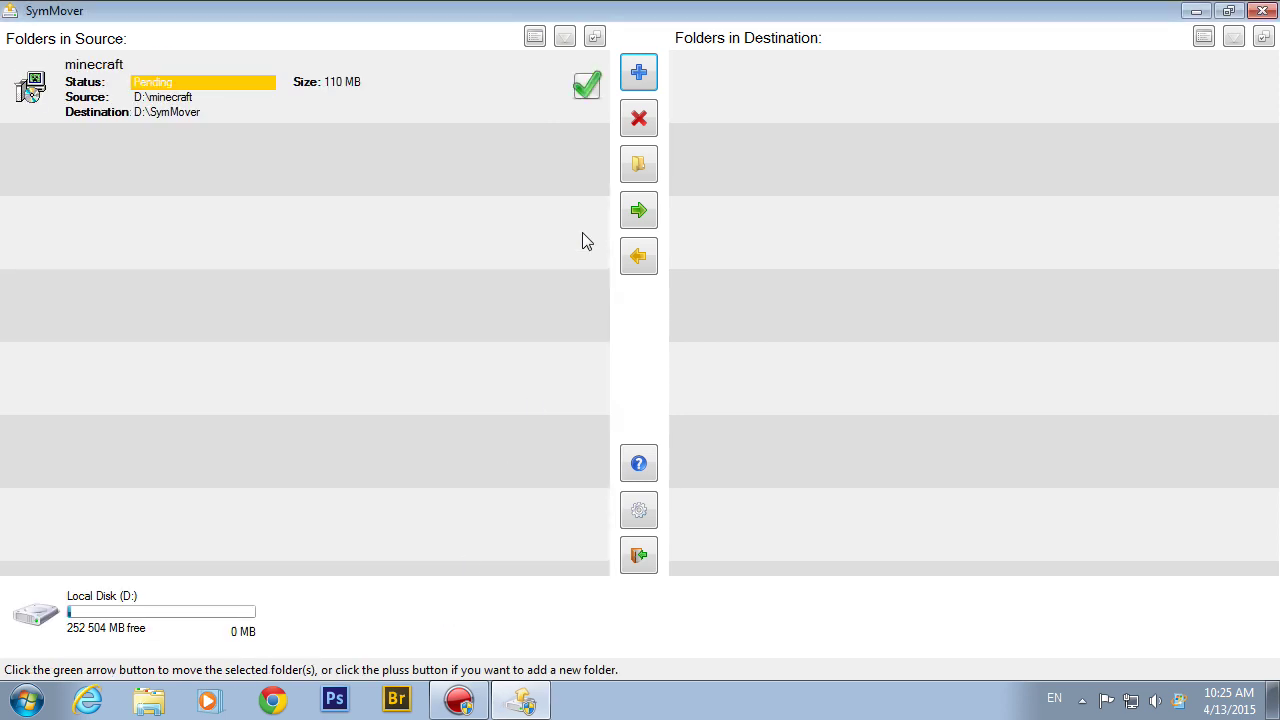
- Move the minecraft folder from the source list to D:\SymMover and accept the move
{"action": "left_click", "coordinate": [647, 225]}
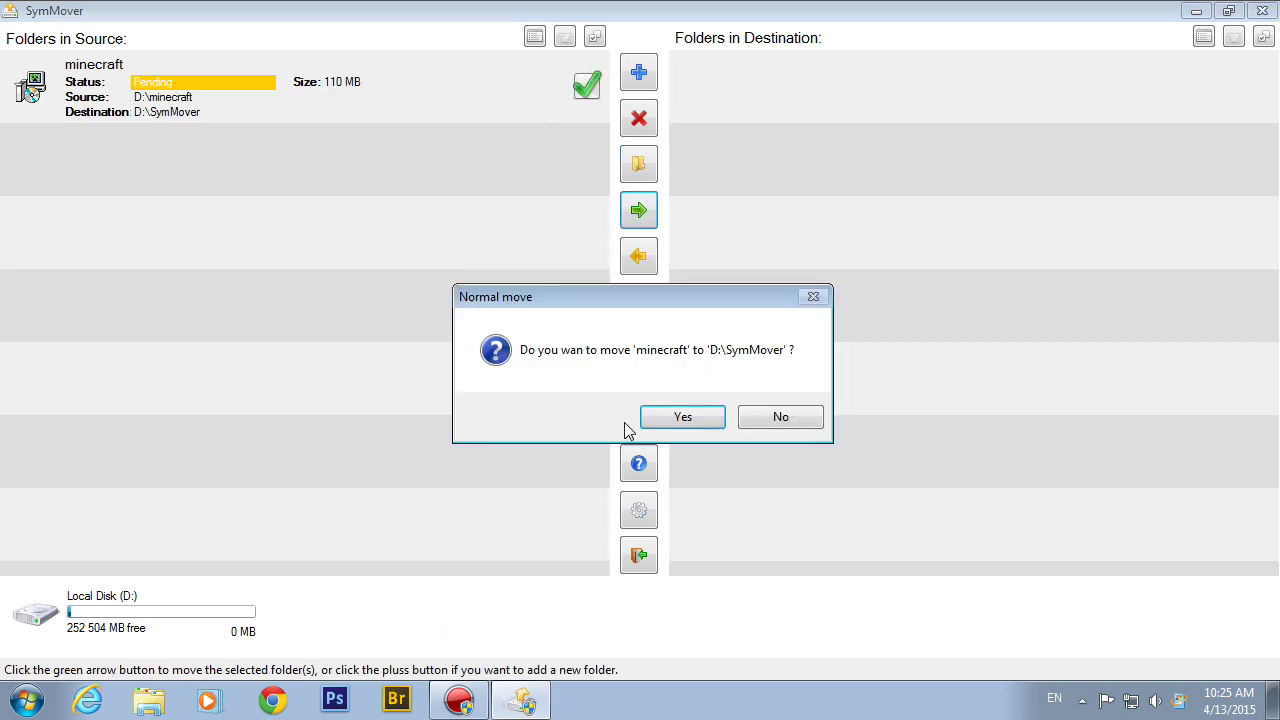
{"action": "left_click", "coordinate": [688, 422]}
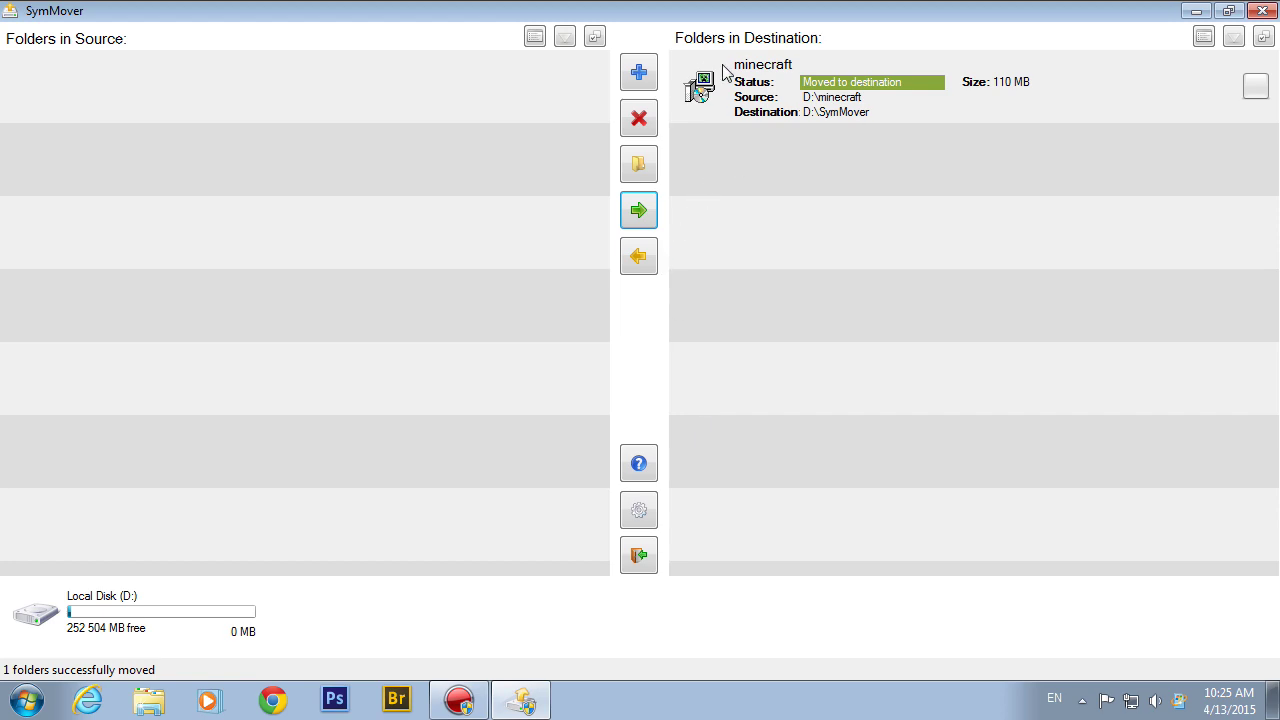
- Inspect the minecraft link on drive D and the moved folder inside D:\SymMover\D in Windows Explorer, and return to SymMover
{"action": "left_click", "coordinate": [45, 702]}
{"action": "left_click", "coordinate": [346, 472]}
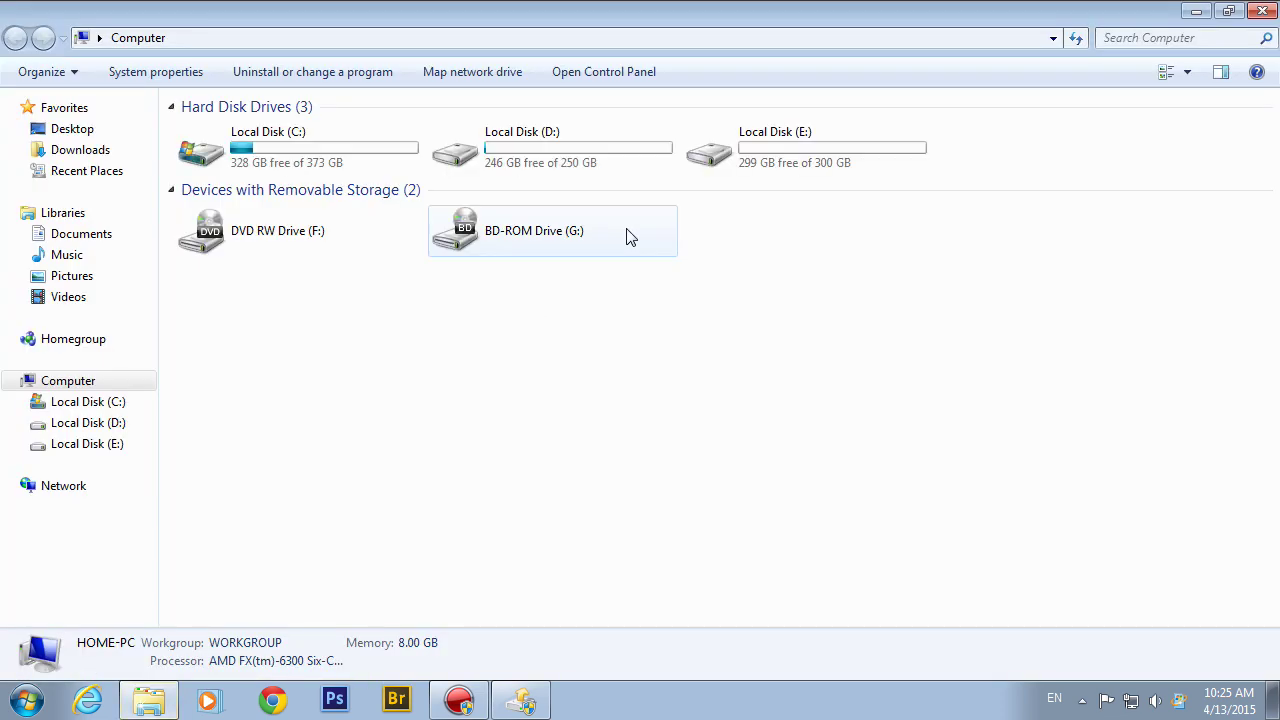
{"action": "double_click", "coordinate": [590, 136]}
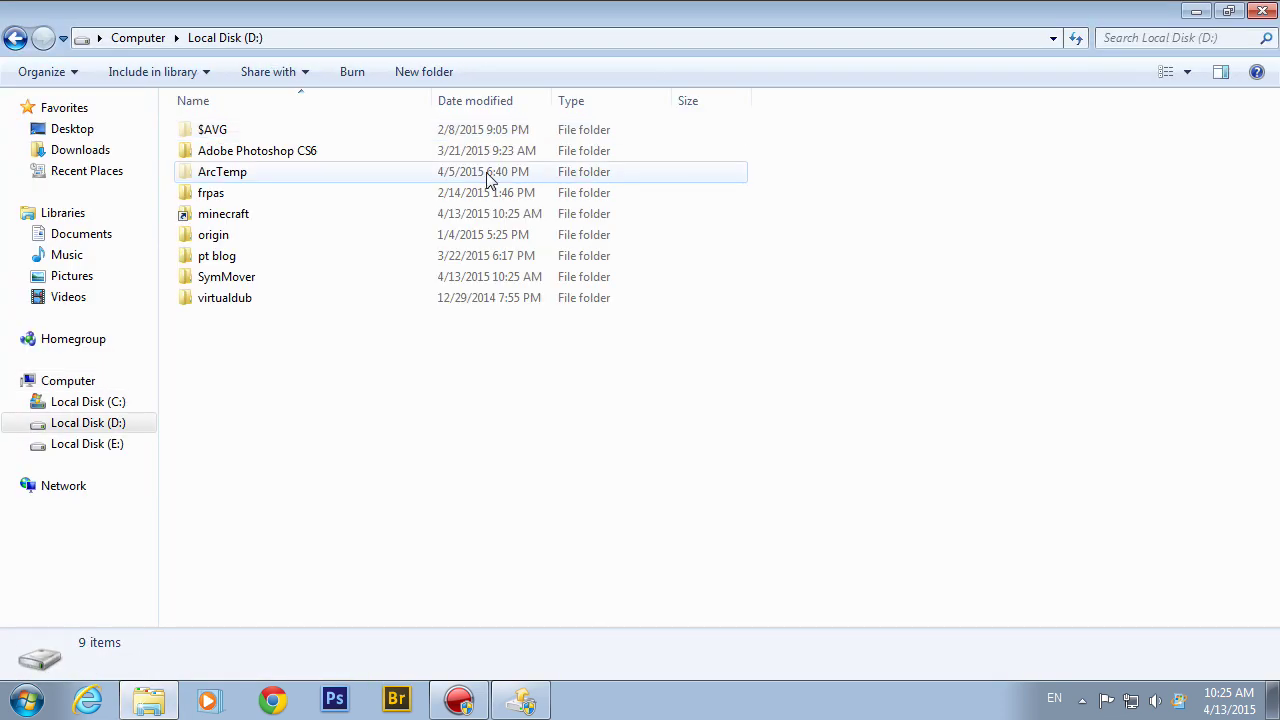
{"action": "double_click", "coordinate": [266, 214]}
{"action": "left_click", "coordinate": [15, 37]}
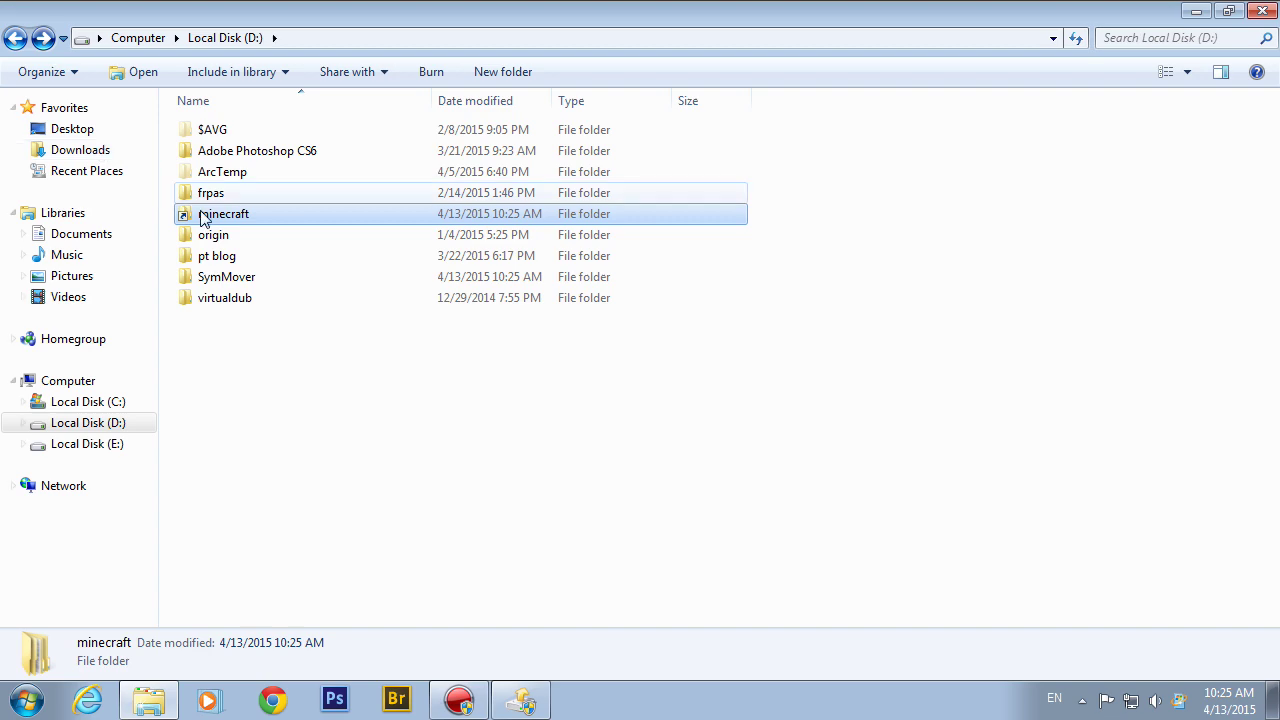
{"action": "double_click", "coordinate": [248, 278]}
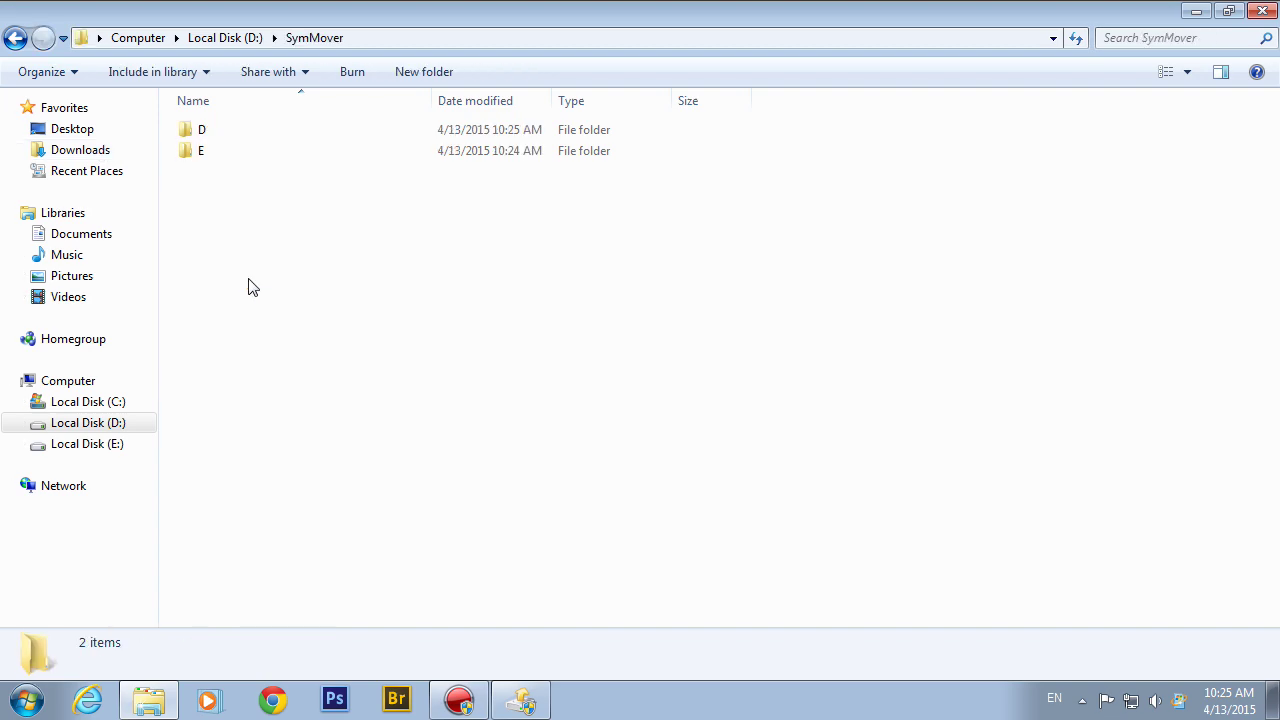
{"action": "double_click", "coordinate": [230, 130]}
{"action": "double_click", "coordinate": [230, 131]}
{"action": "key", "text": "alt+Tab"}
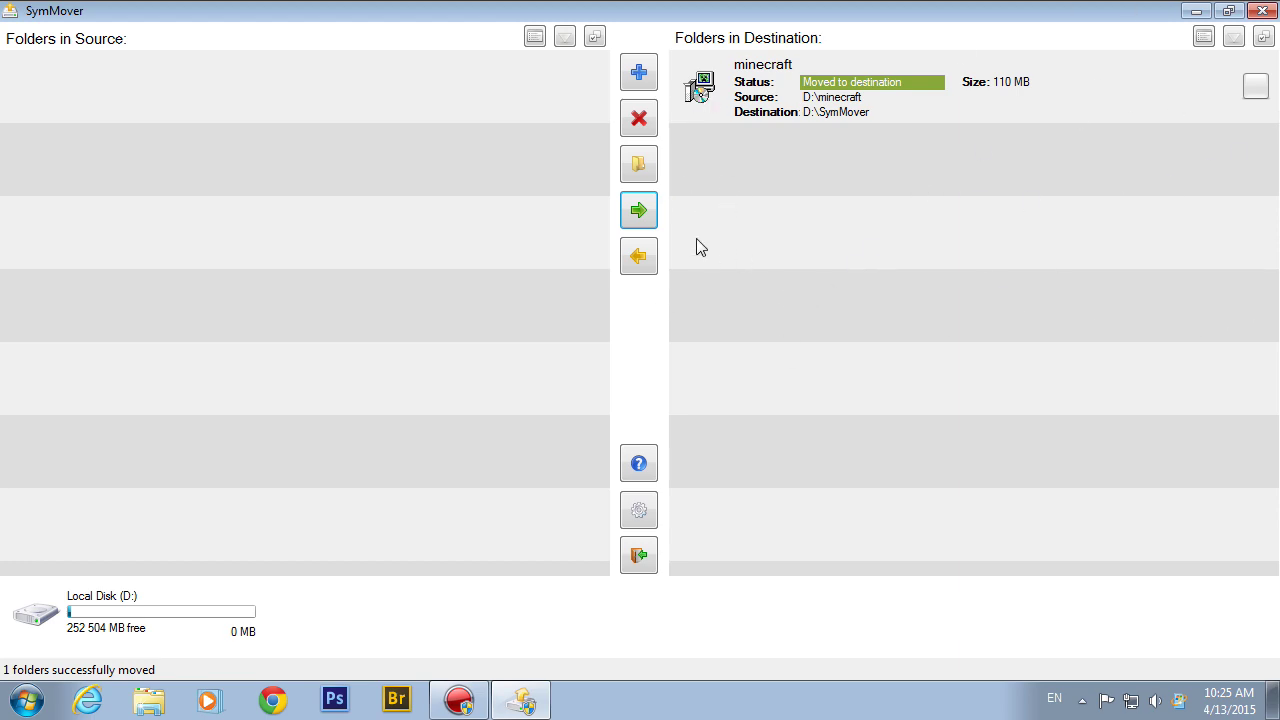
- Select the minecraft folder in the destination list and move it back to D:\
{"action": "left_click", "coordinate": [650, 128]}
{"action": "left_click", "coordinate": [1255, 88]}
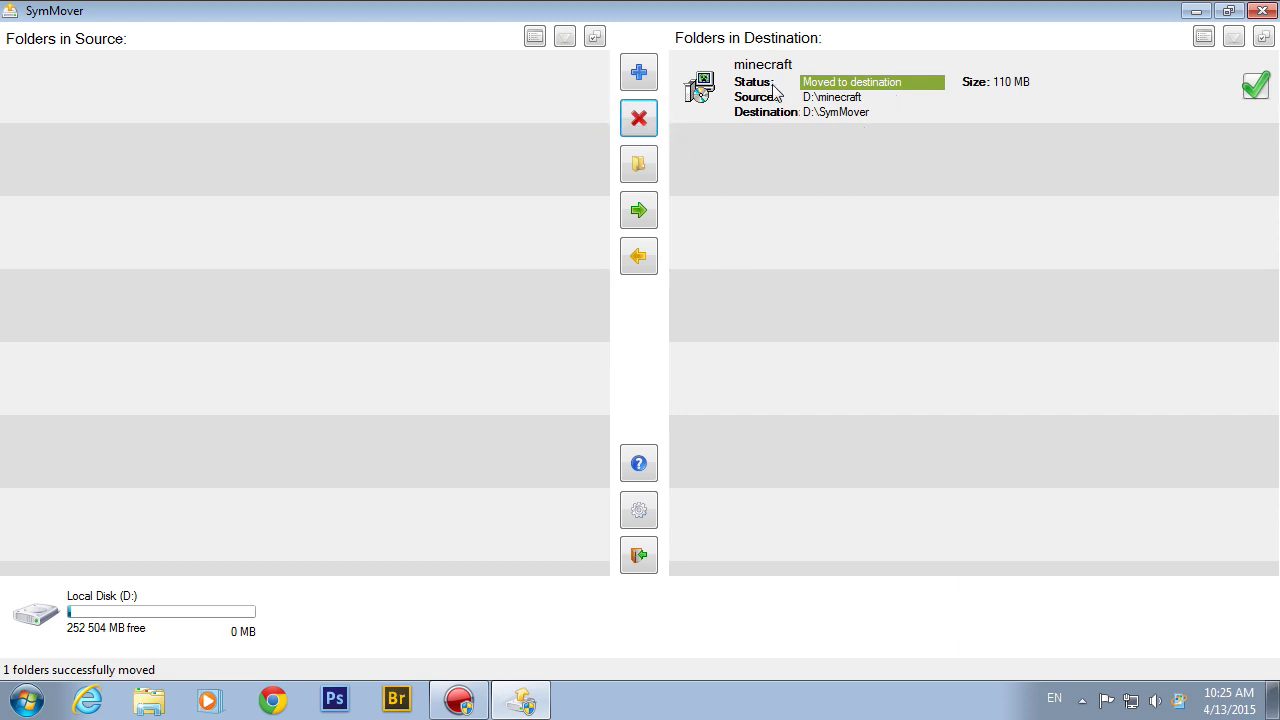
{"action": "left_click", "coordinate": [641, 258]}
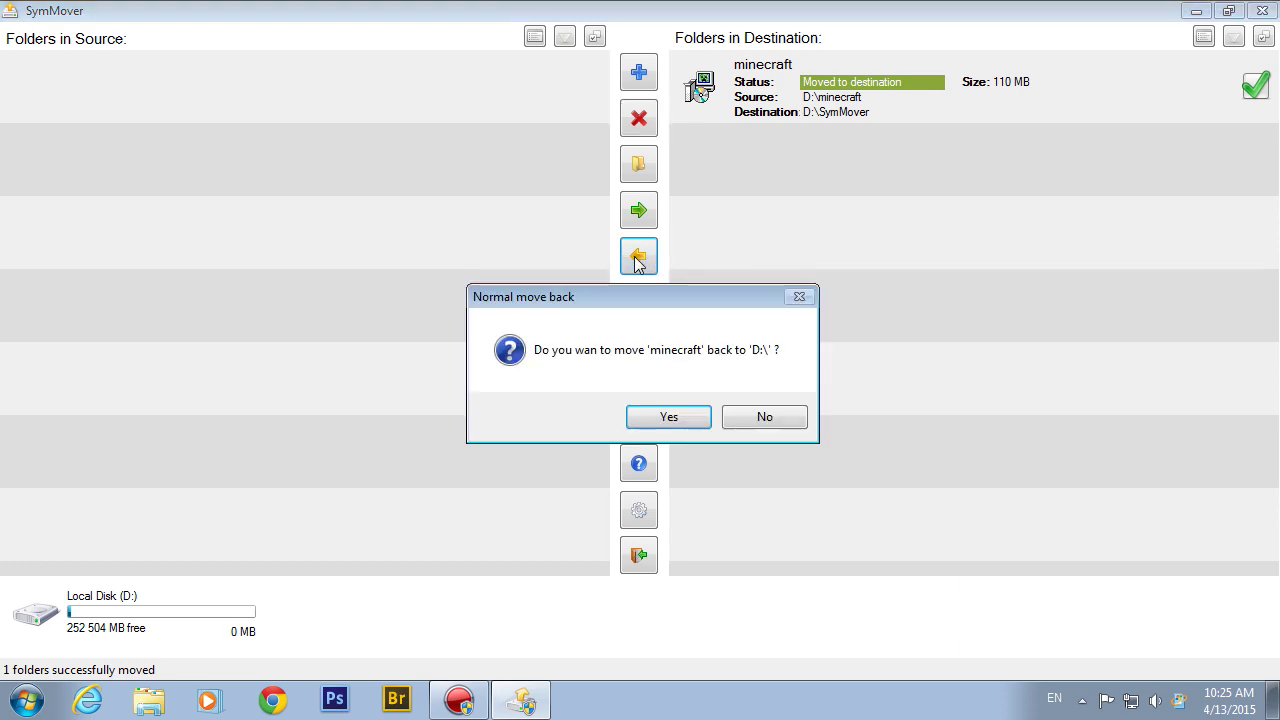
{"action": "left_click", "coordinate": [664, 418]}
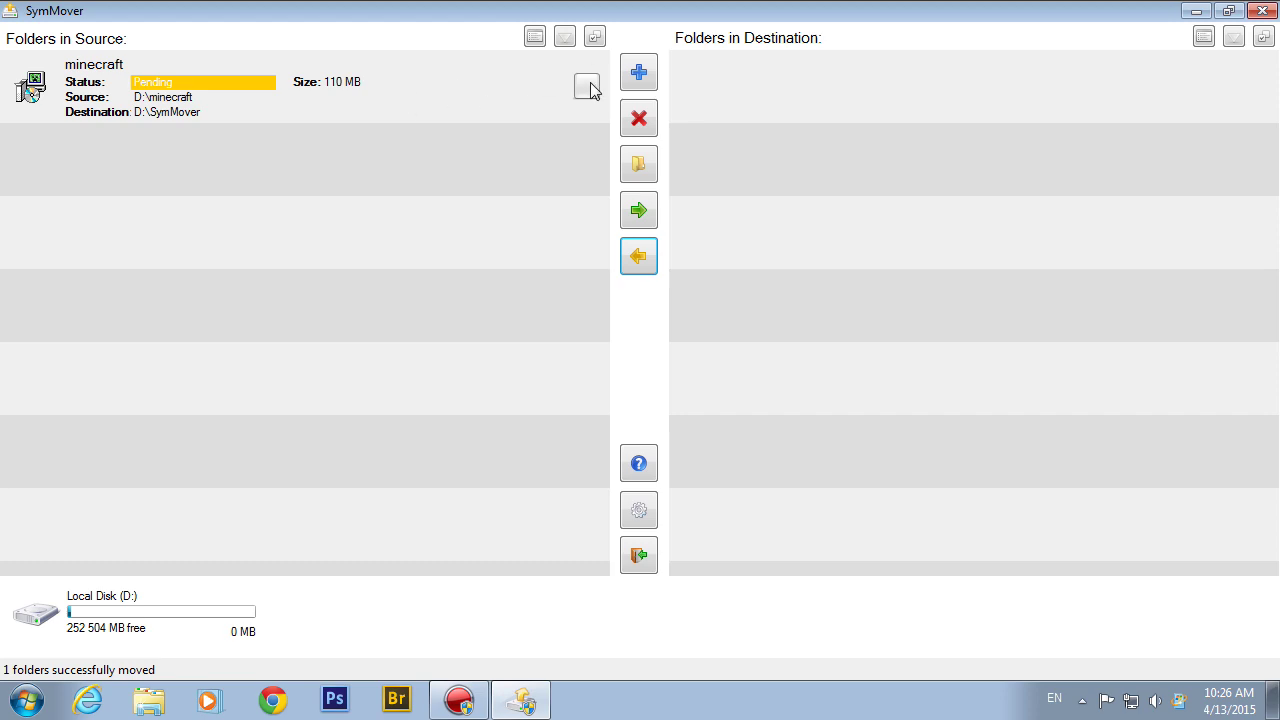
- Select the minecraft folder in the source list and remove it from the list
{"action": "left_click", "coordinate": [589, 87]}
{"action": "left_click", "coordinate": [641, 120]}
{"action": "left_click", "coordinate": [636, 416]}
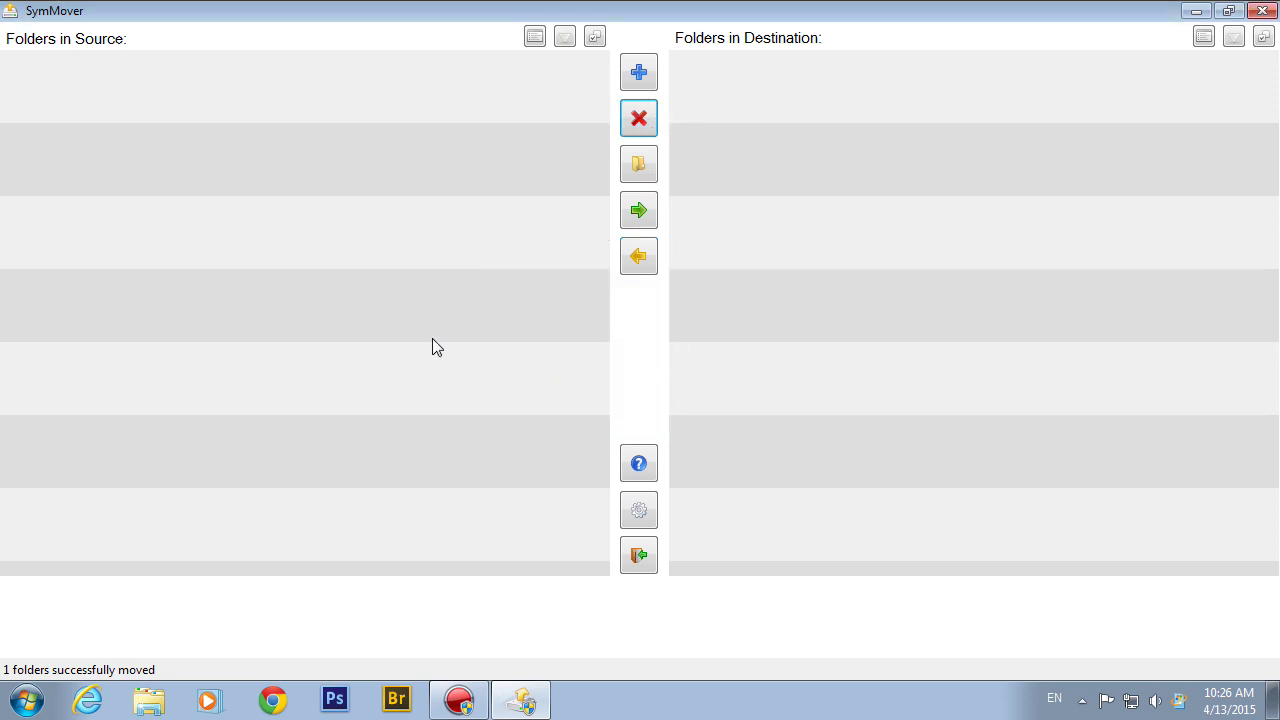
- Review the destination folders in the settings, cancel adding another one, and close the settings without saving
{"action": "left_click", "coordinate": [641, 514]}
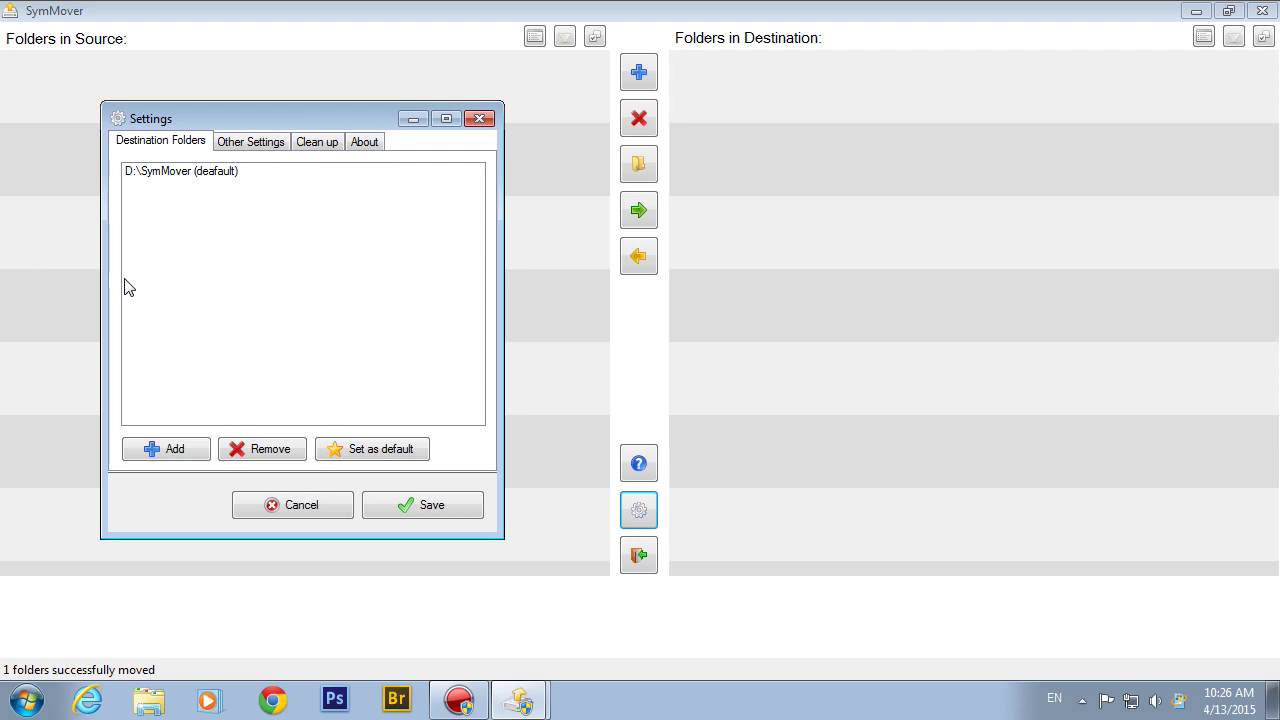
{"action": "left_click", "coordinate": [157, 457]}
{"action": "left_click", "coordinate": [760, 477]}
{"action": "left_click", "coordinate": [479, 120]}
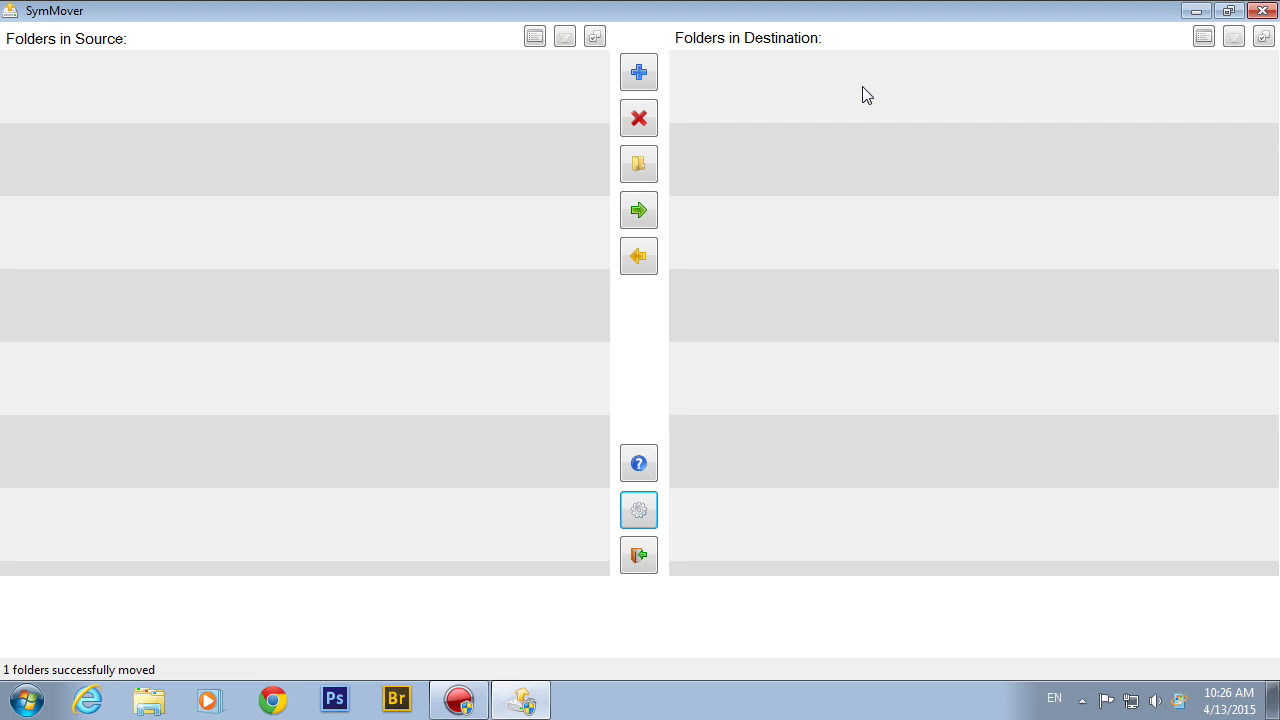
- Open the dialog for adding a source folder, dismiss it without adding anything, and exit SymMover
{"action": "left_click", "coordinate": [645, 78]}
{"action": "left_click", "coordinate": [579, 143]}
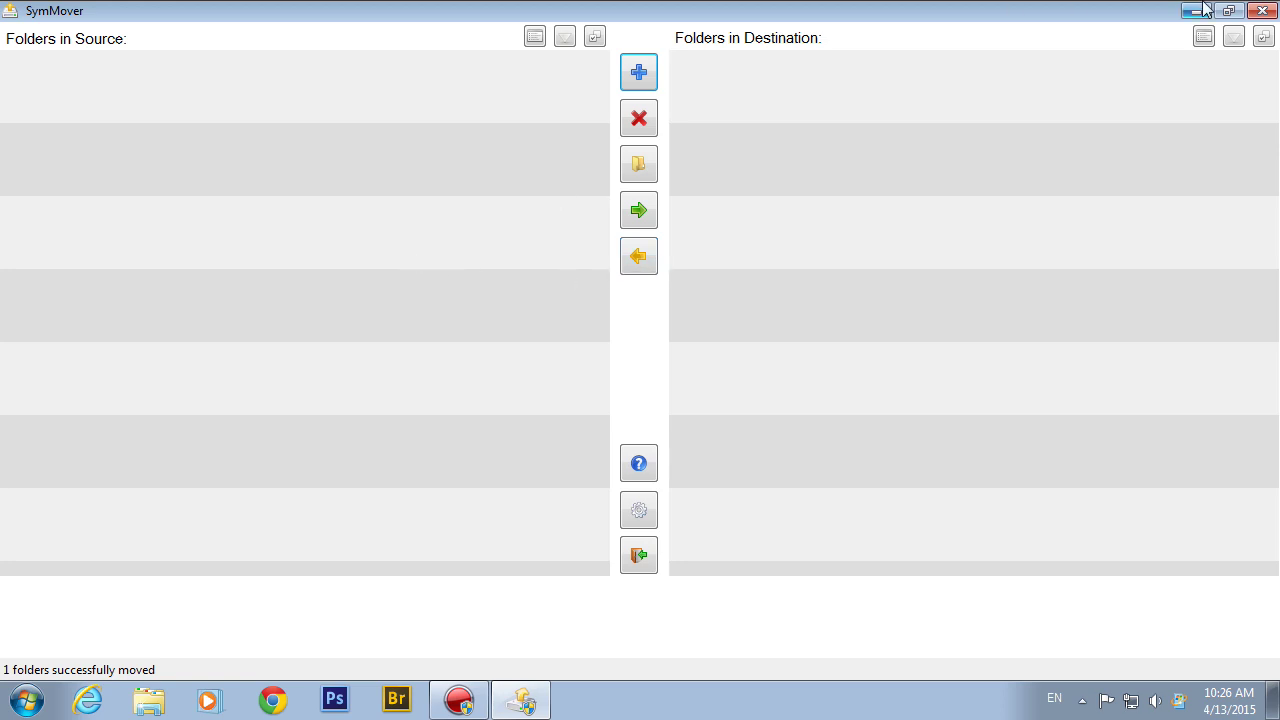
{"action": "left_click", "coordinate": [1262, 10]}
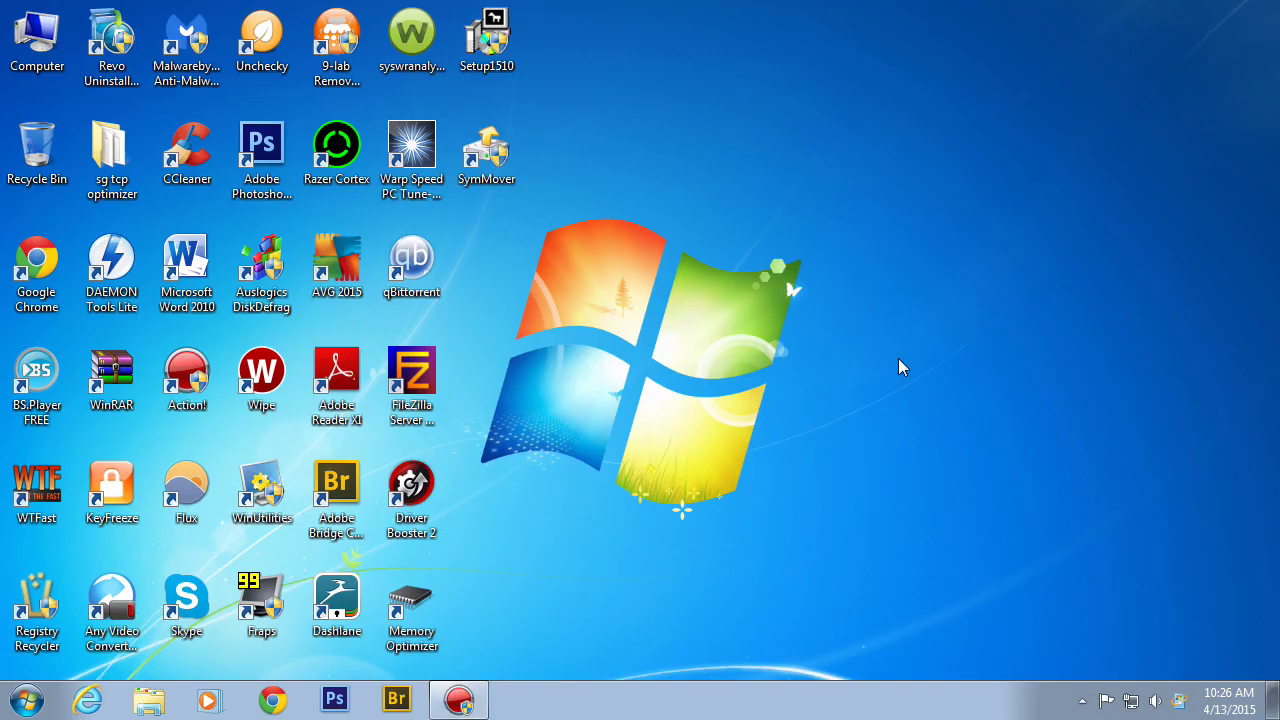